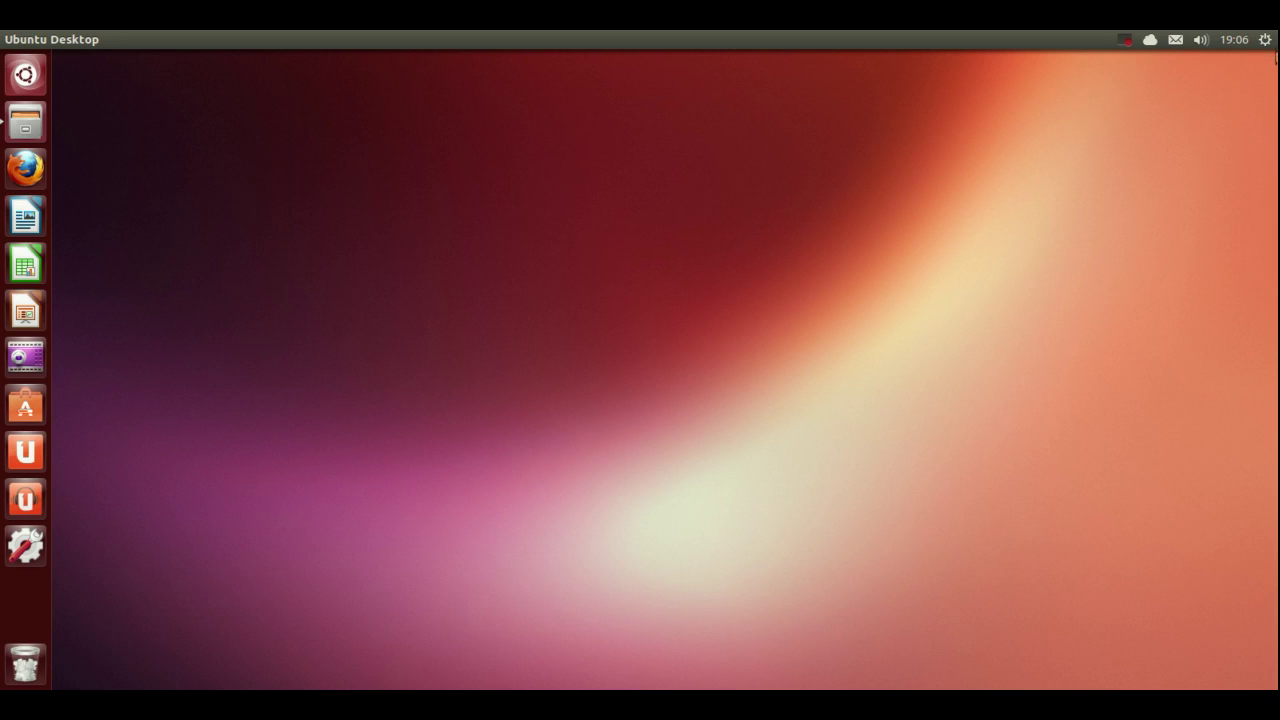
Bring up the shutdown prompt and cancel it, then check and dismiss the sound menu
click(1265, 41)
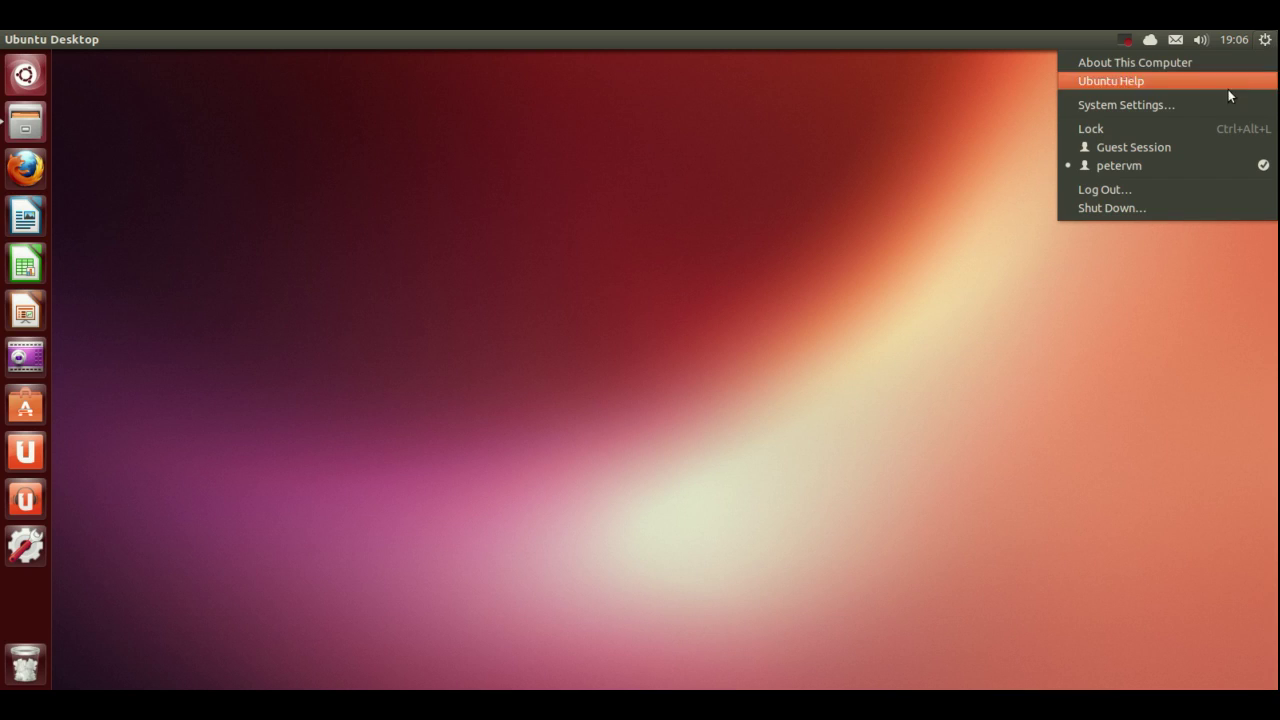
click(1218, 206)
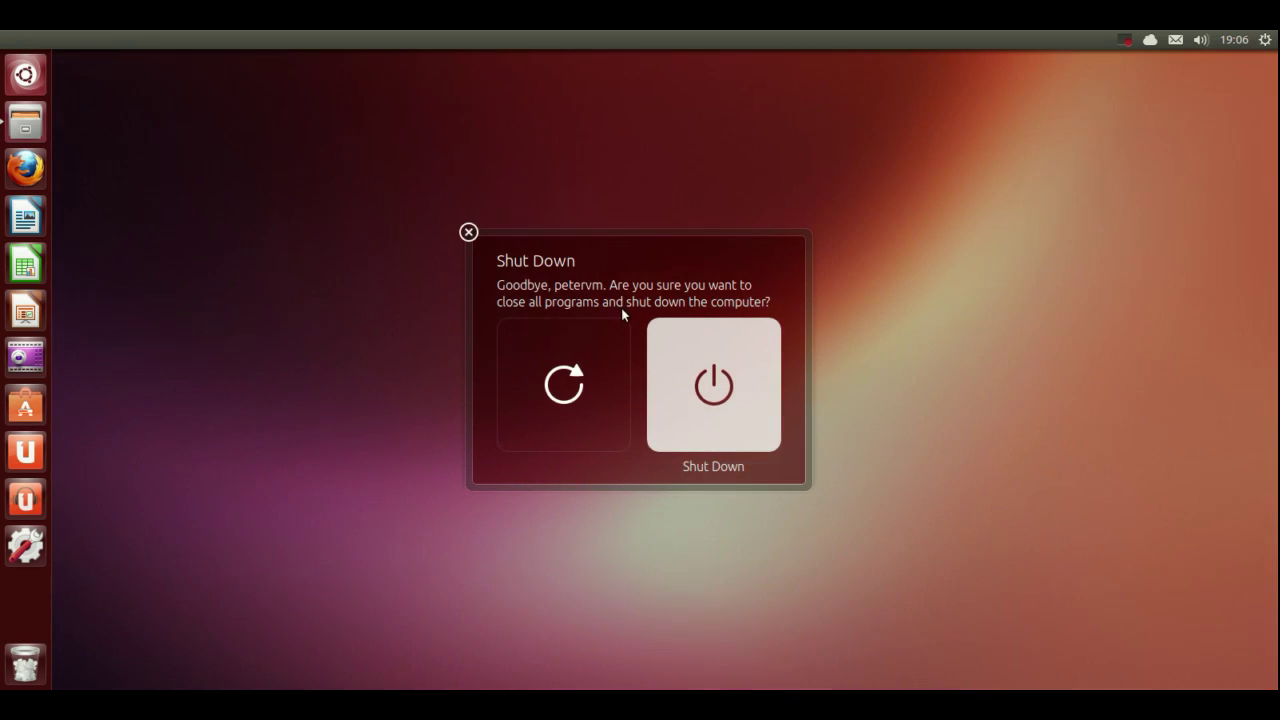
click(468, 232)
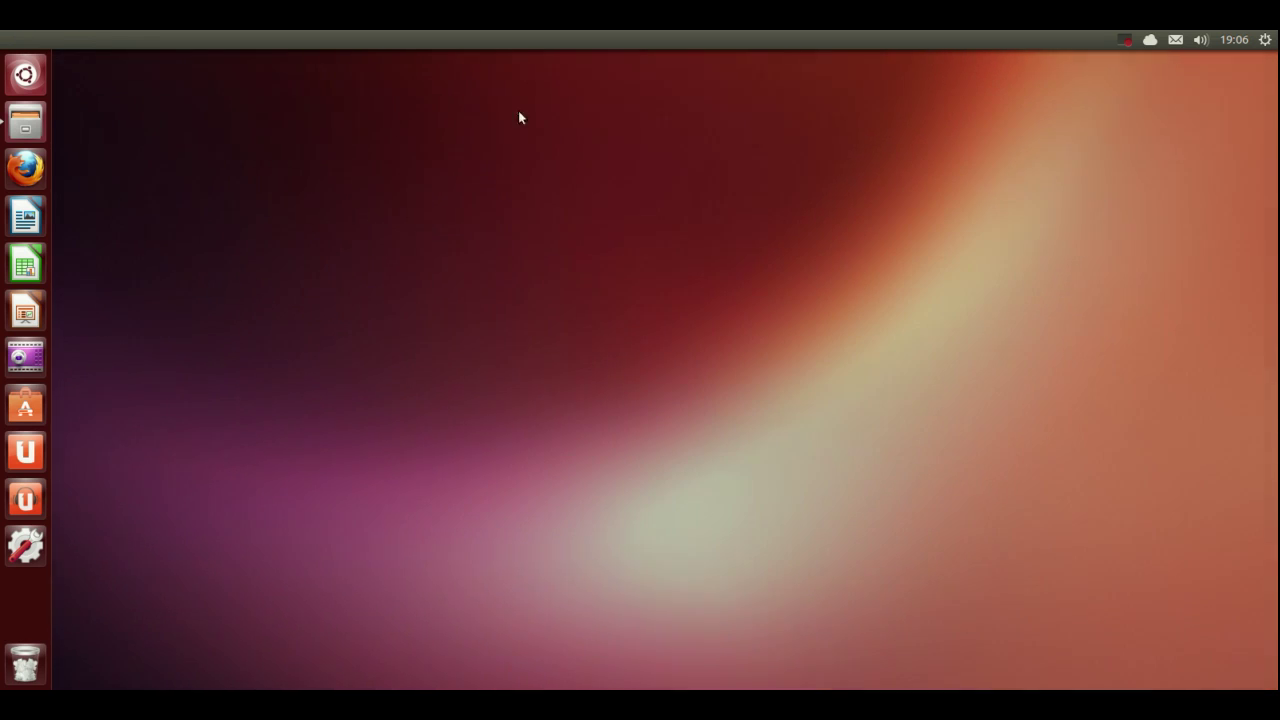
click(1199, 39)
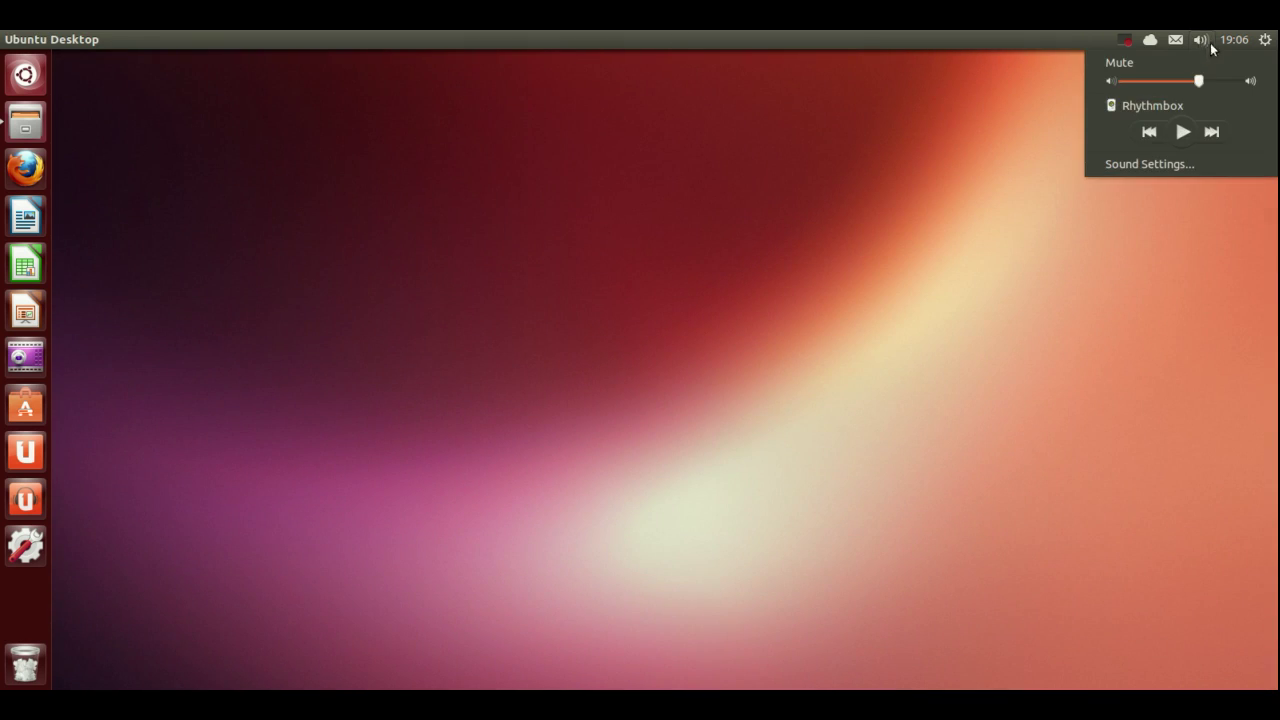
mouse_move(1227, 47)
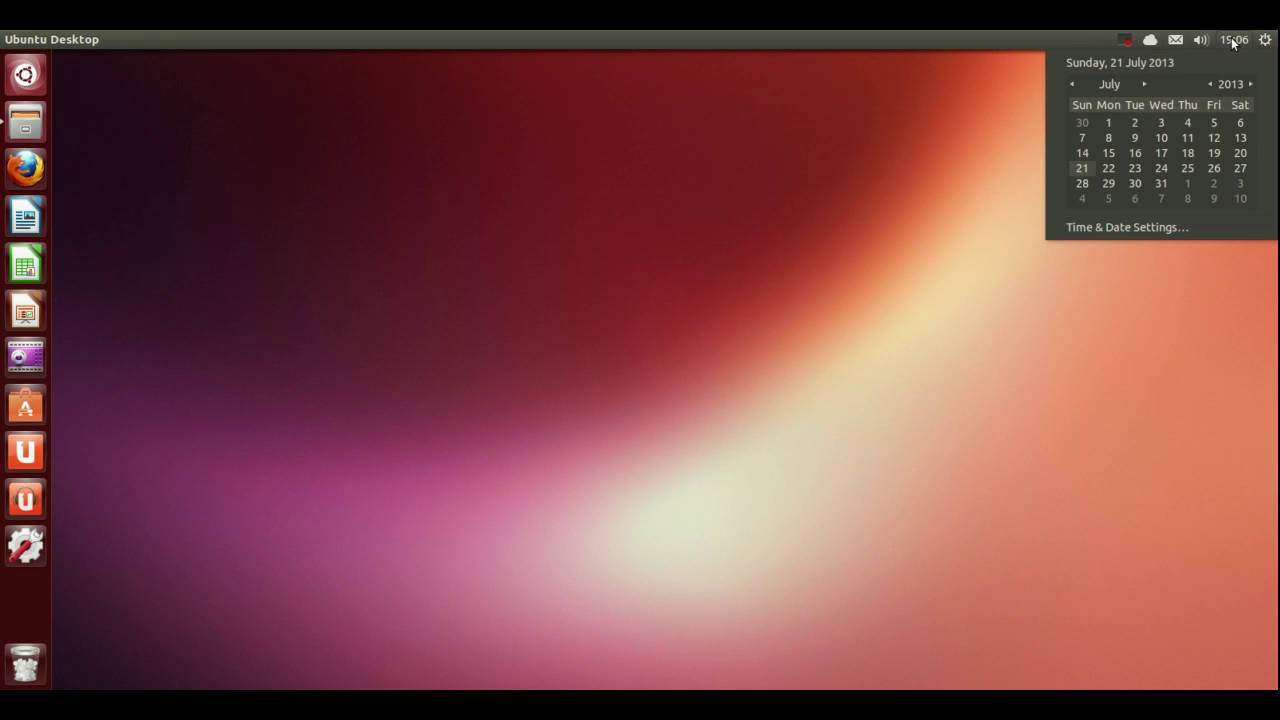
mouse_move(1174, 44)
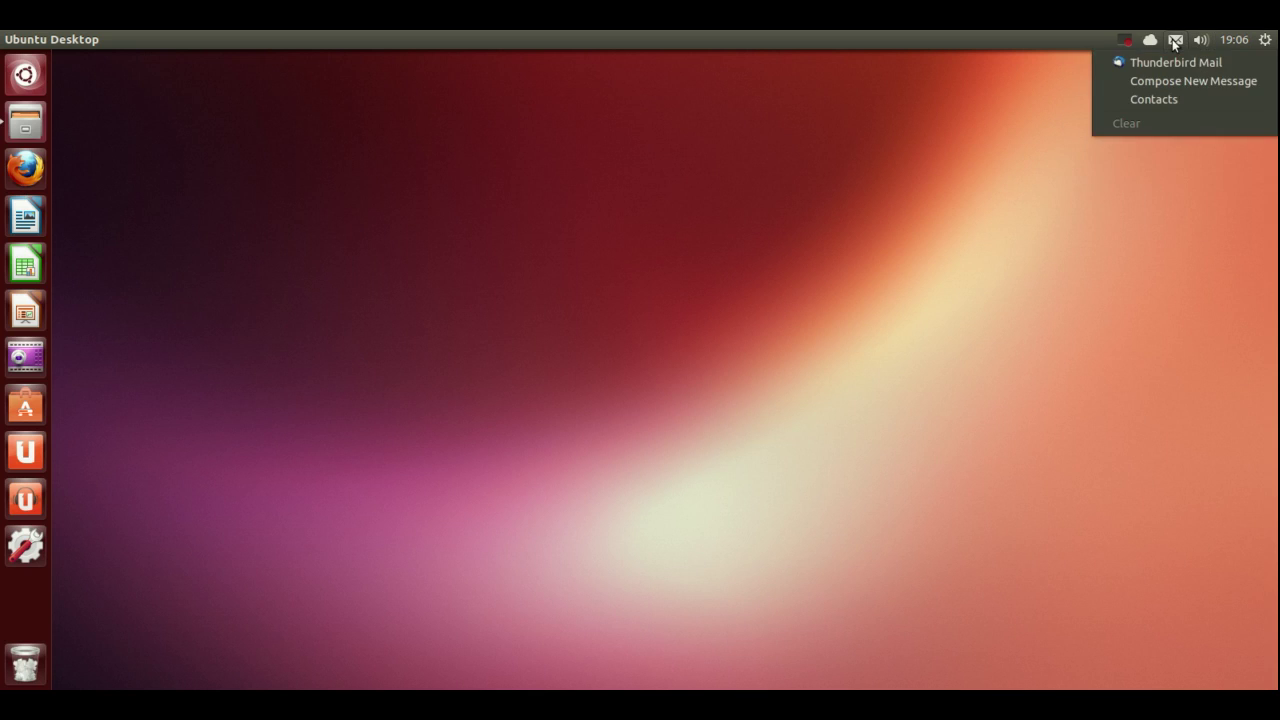
click(698, 147)
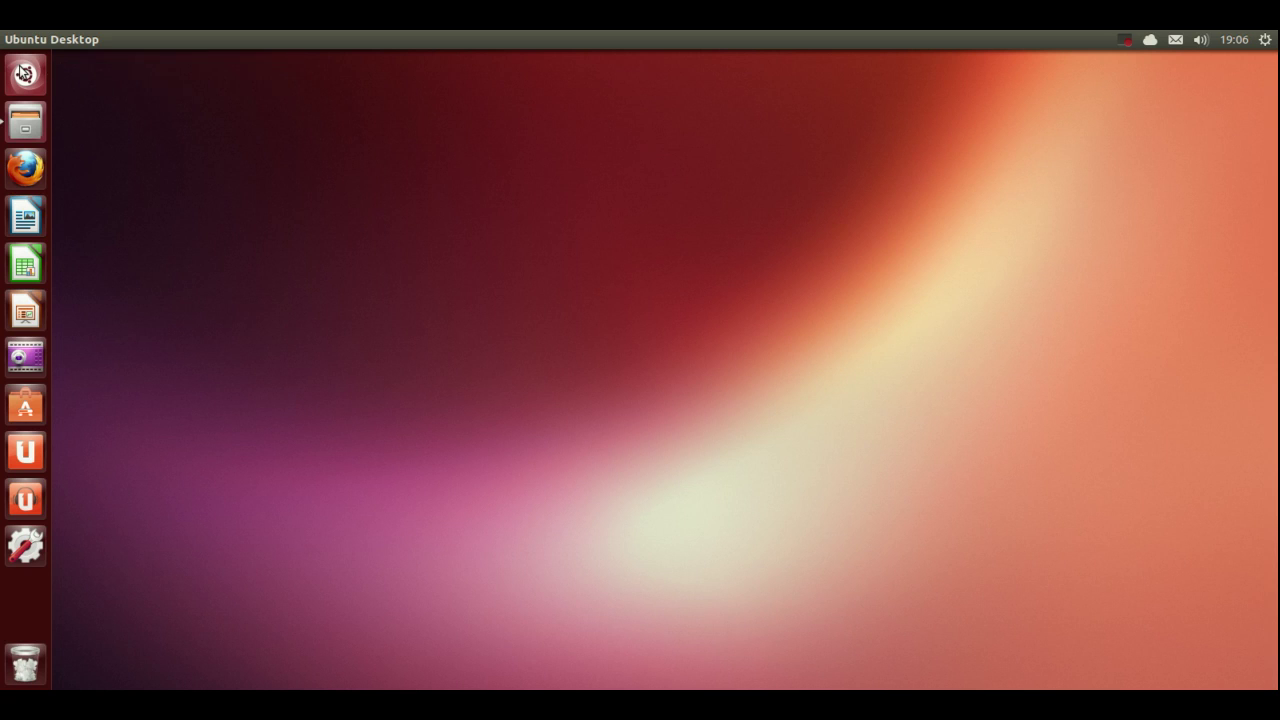
Search the Dash for 'inter', then clear it and search for 'draw' instead
click(42, 72)
click(75, 75)
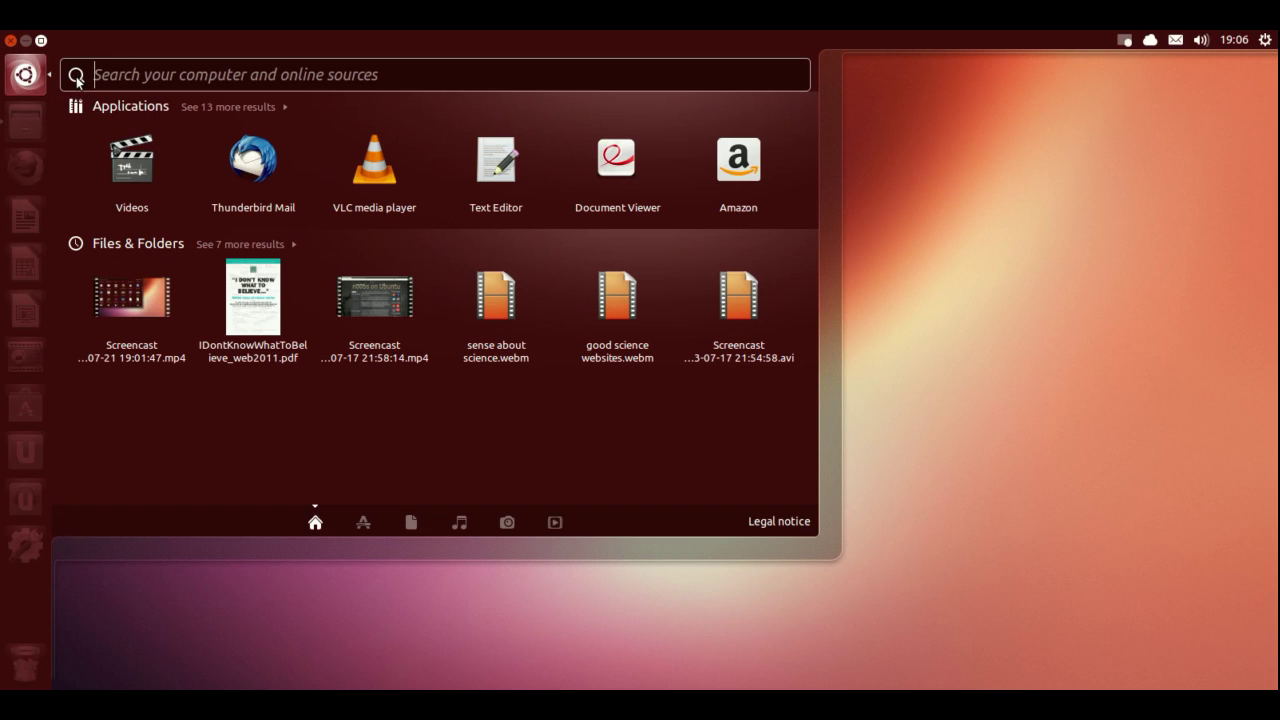
text(inter)
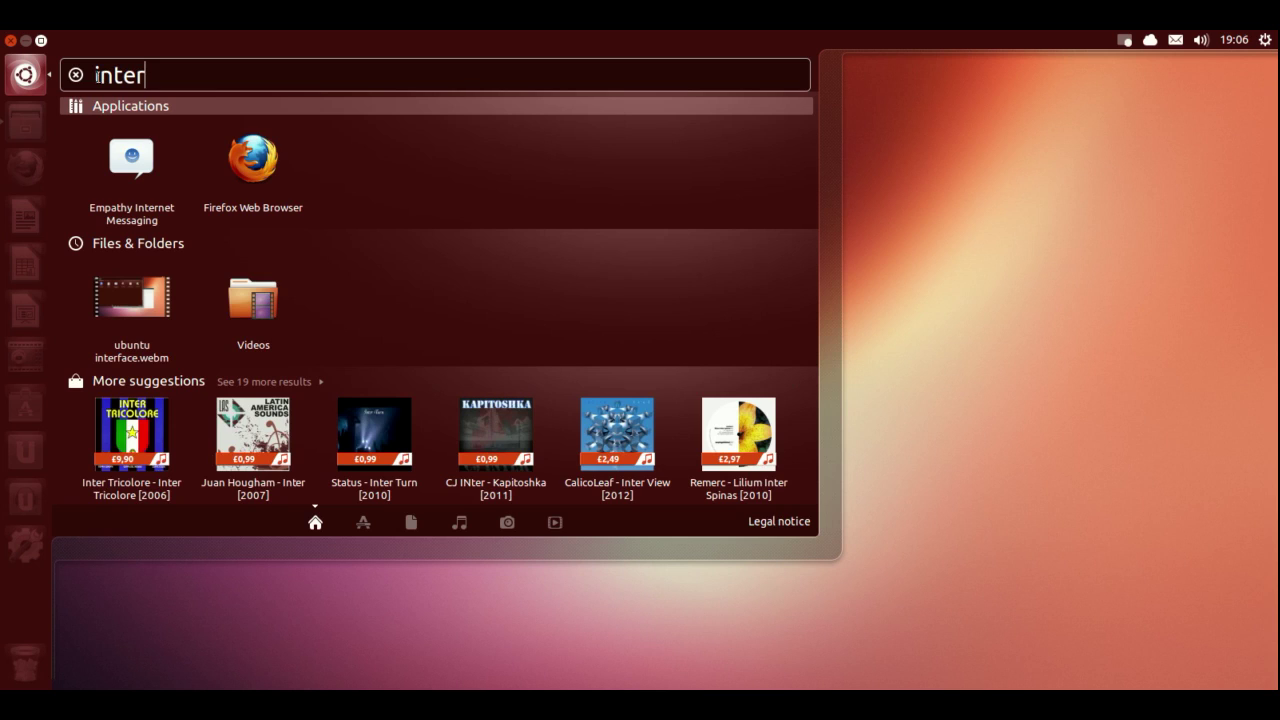
click(73, 78)
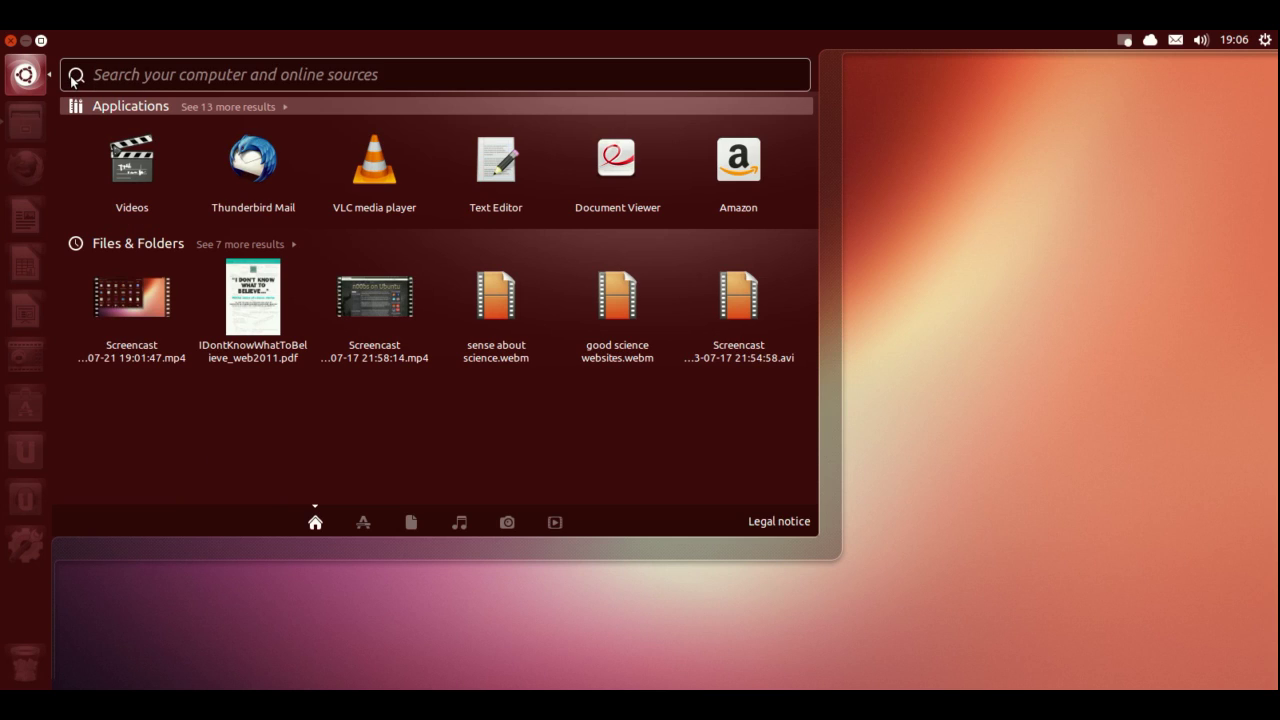
text(draw)
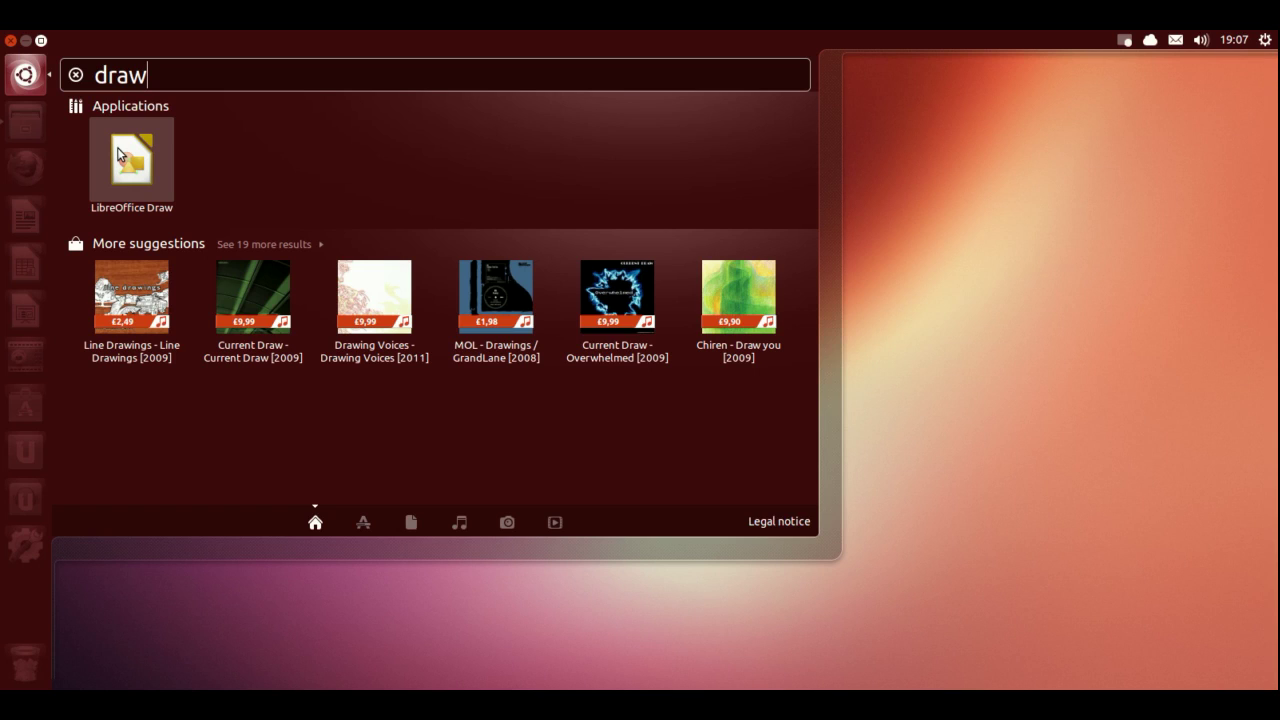
Drag LibreOffice Draw from the Dash results onto the launcher, then dismiss the Dash
drag(118, 153, 26, 270)
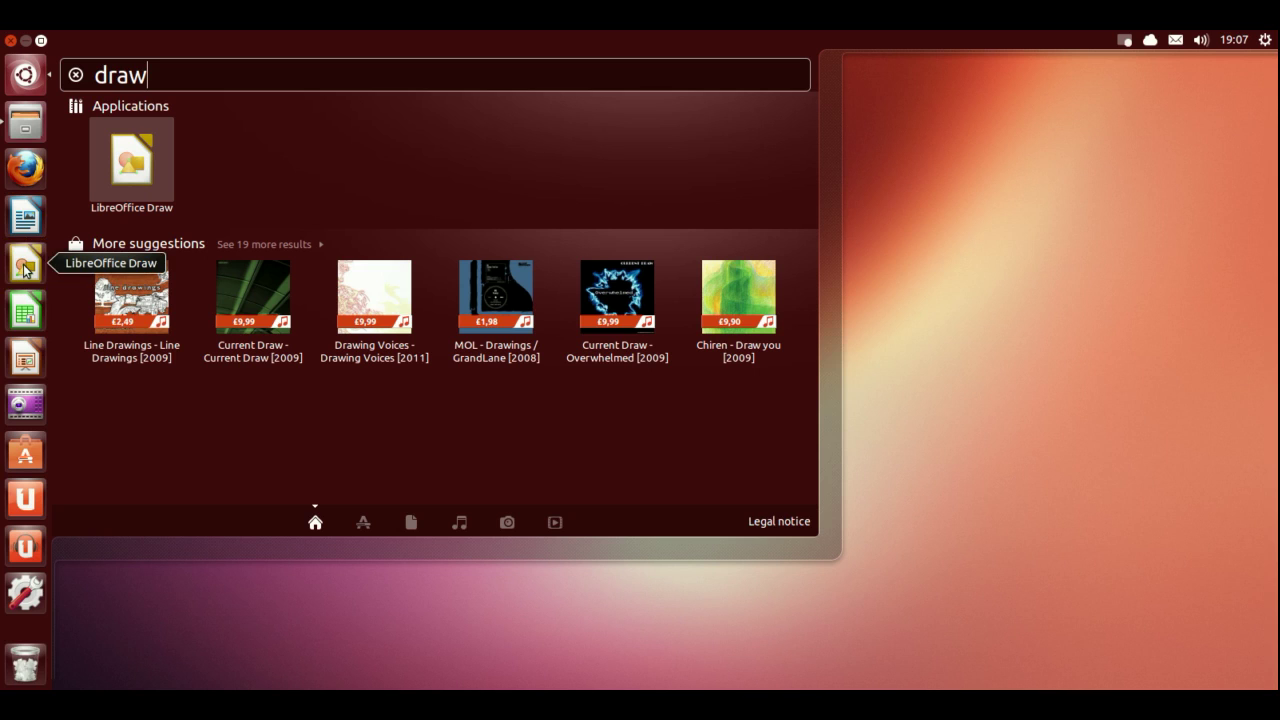
click(110, 585)
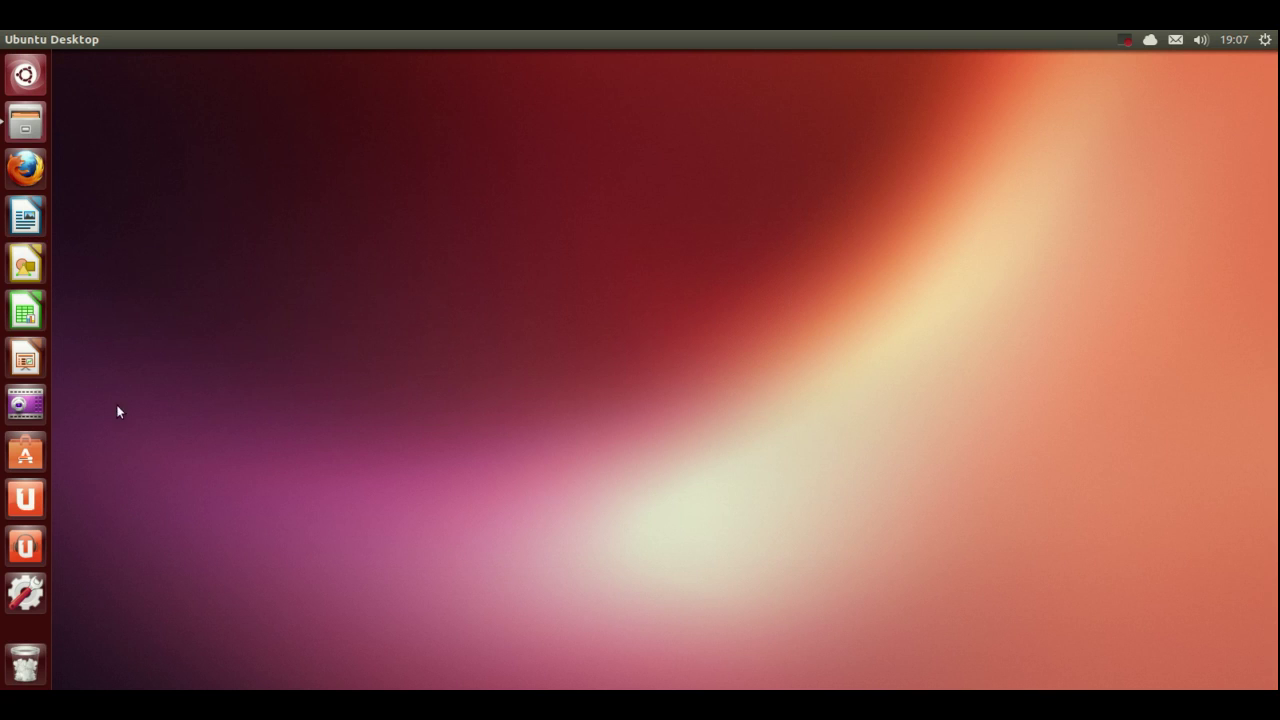
Launch LibreOffice Draw from its new launcher icon to get a blank Untitled 1 drawing
click(26, 264)
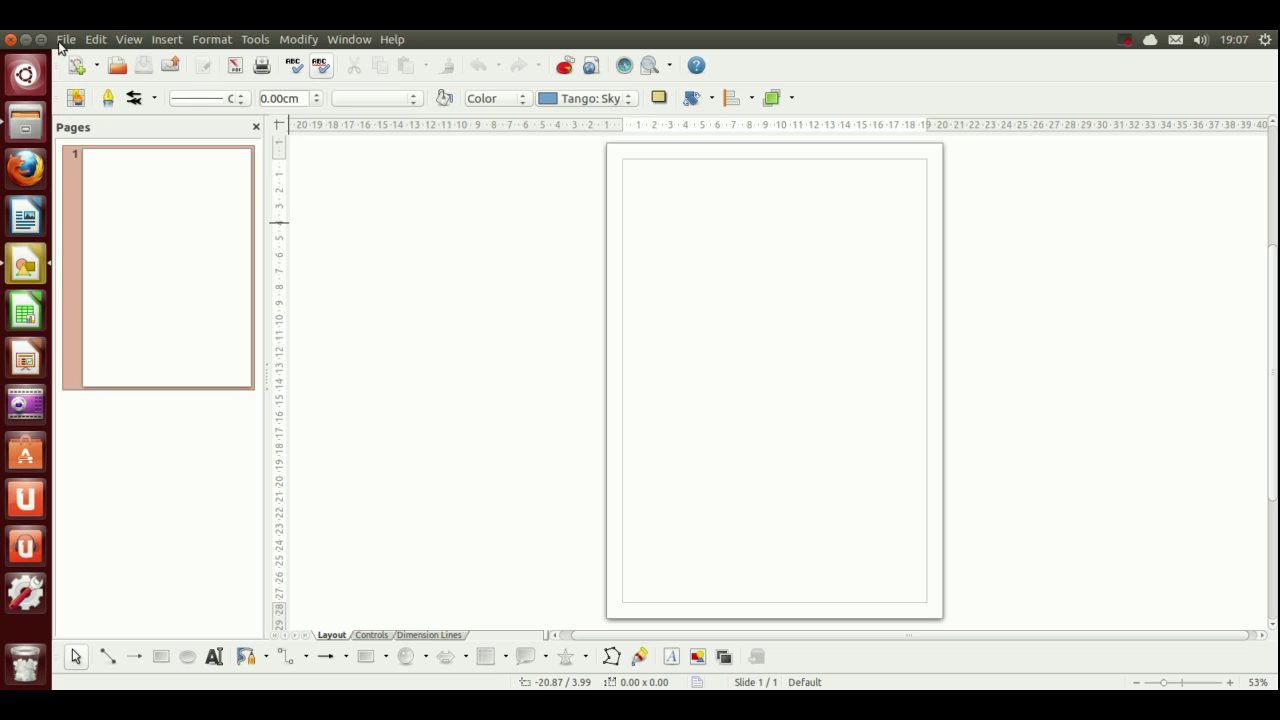
click(41, 42)
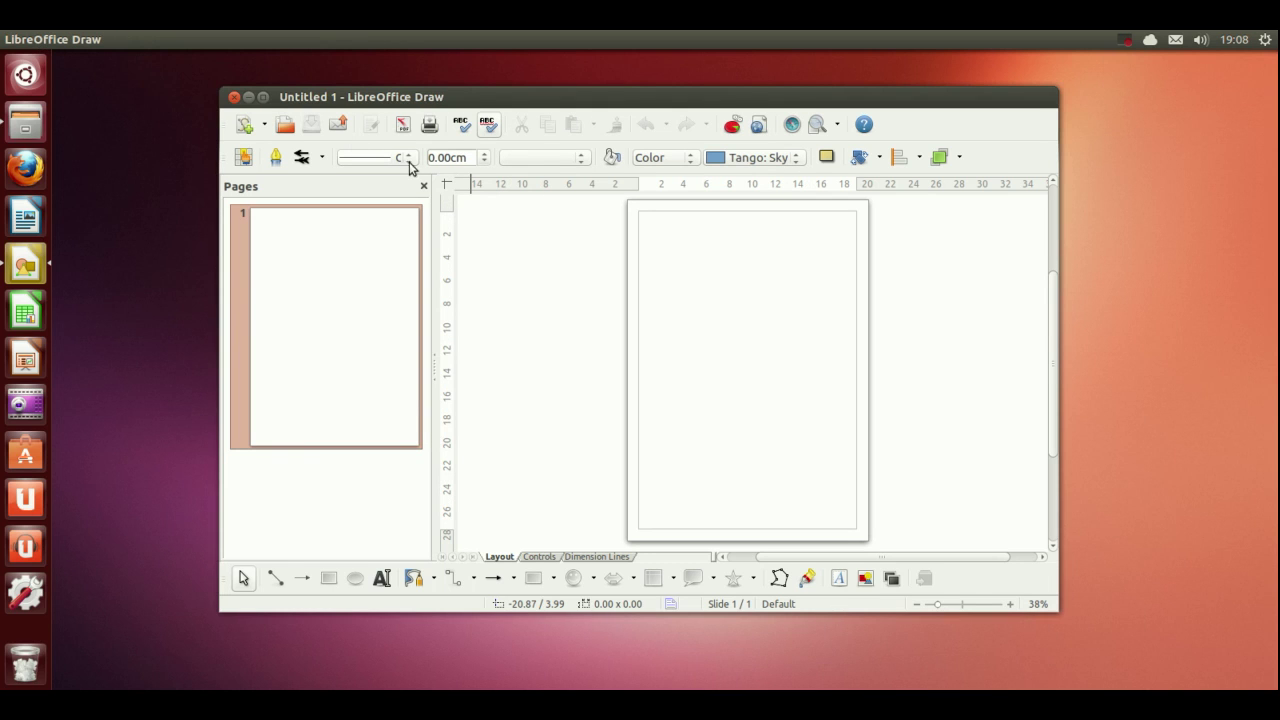
click(249, 97)
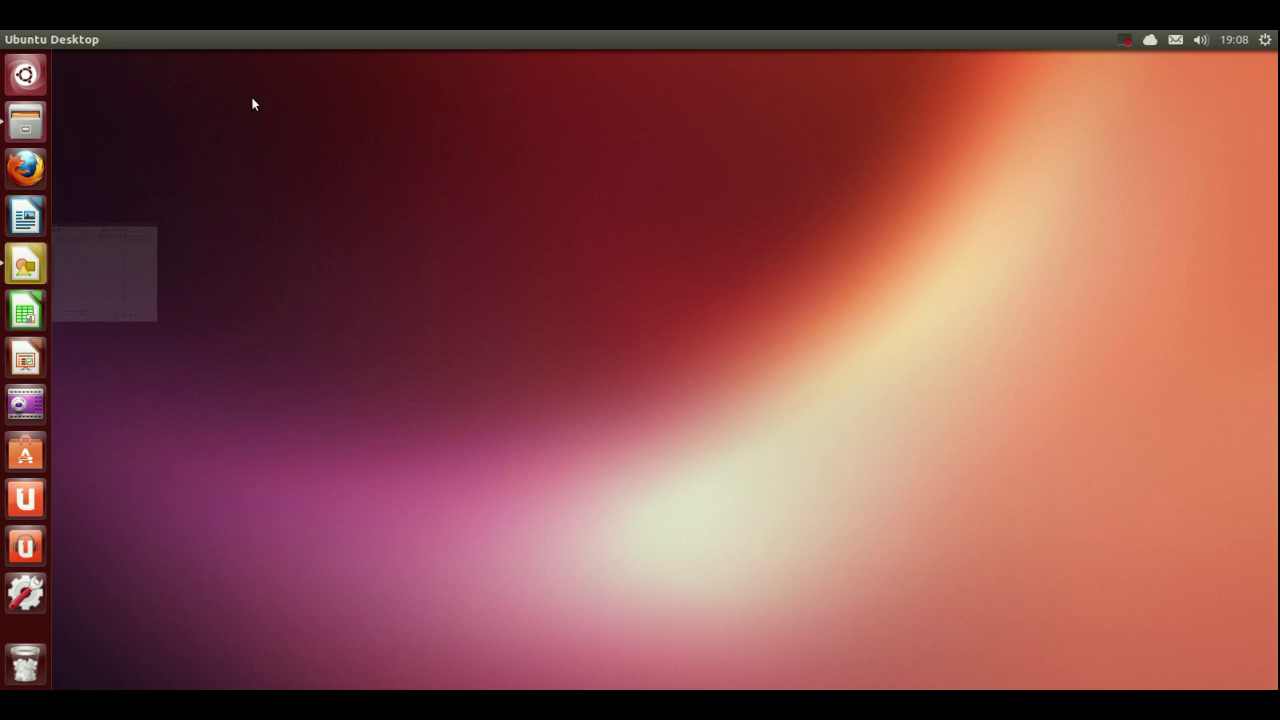
click(25, 267)
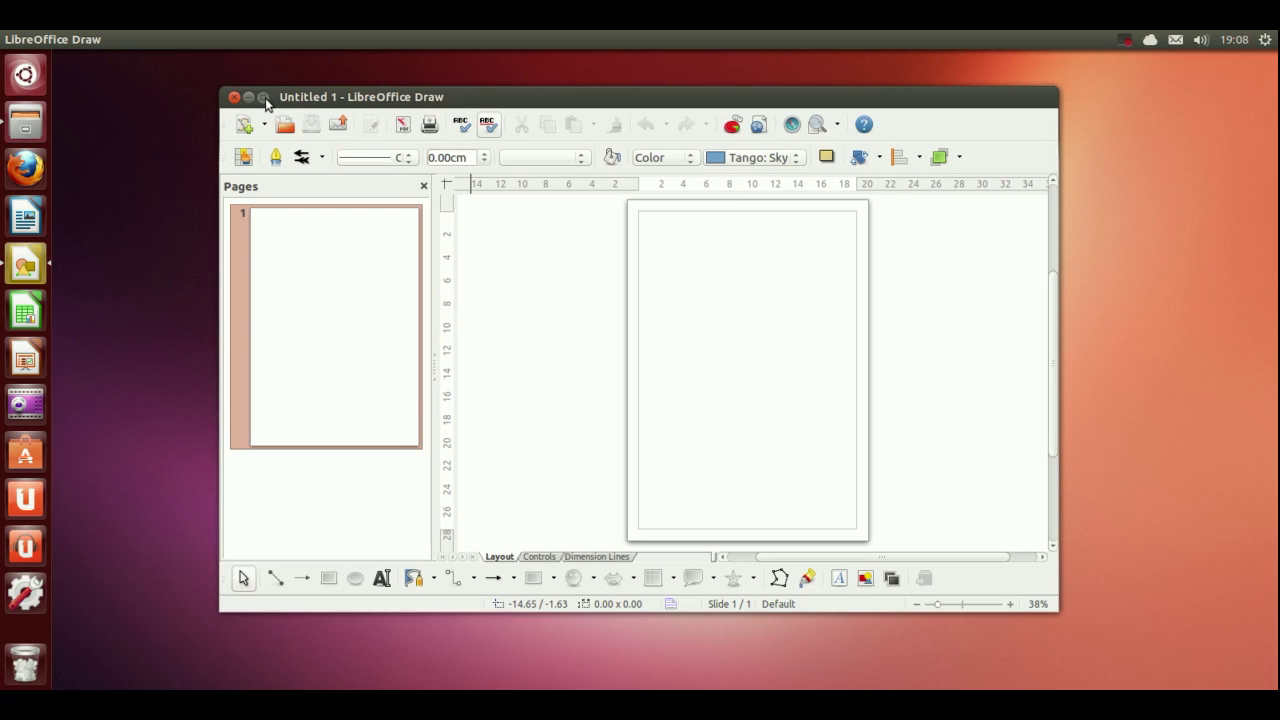
click(263, 97)
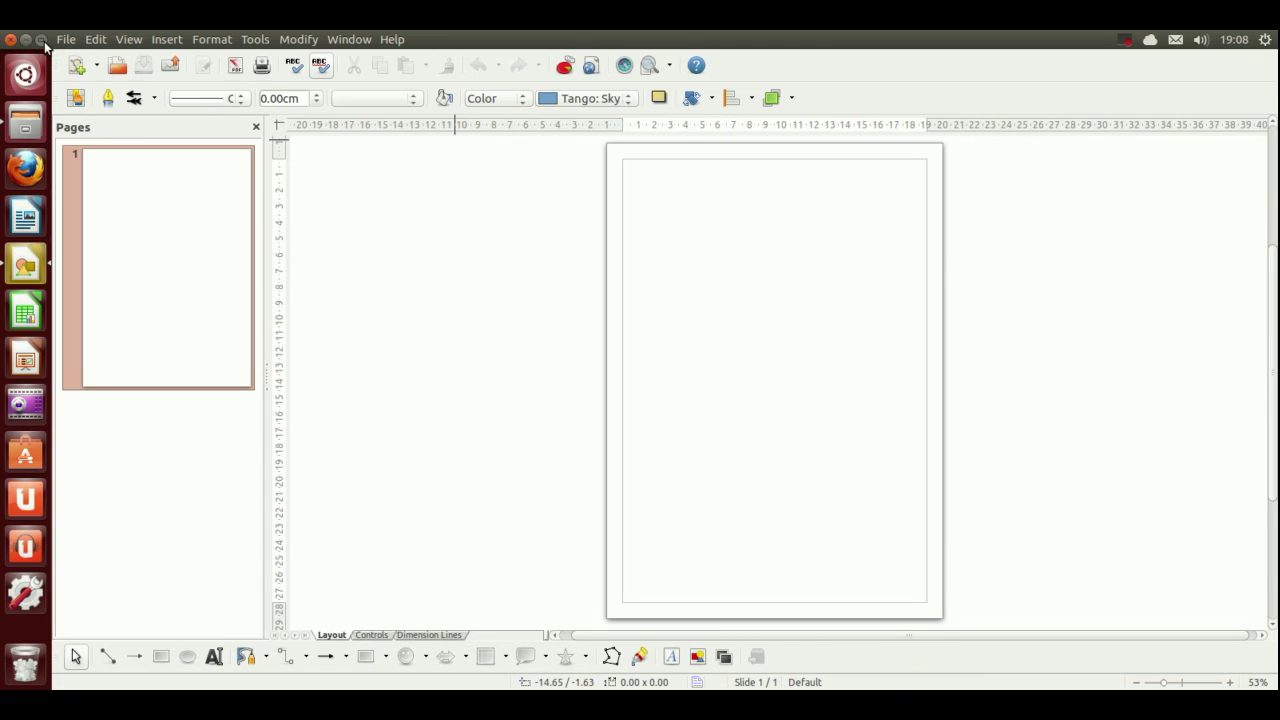
click(42, 40)
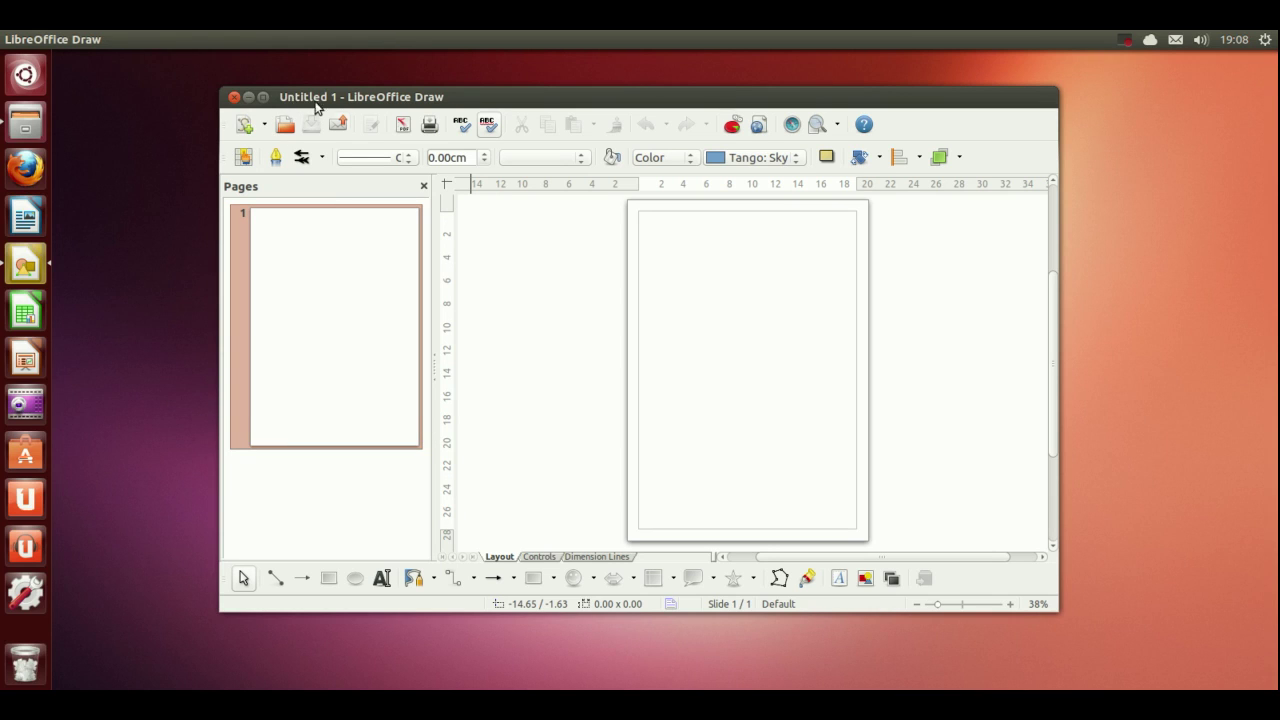
click(60, 40)
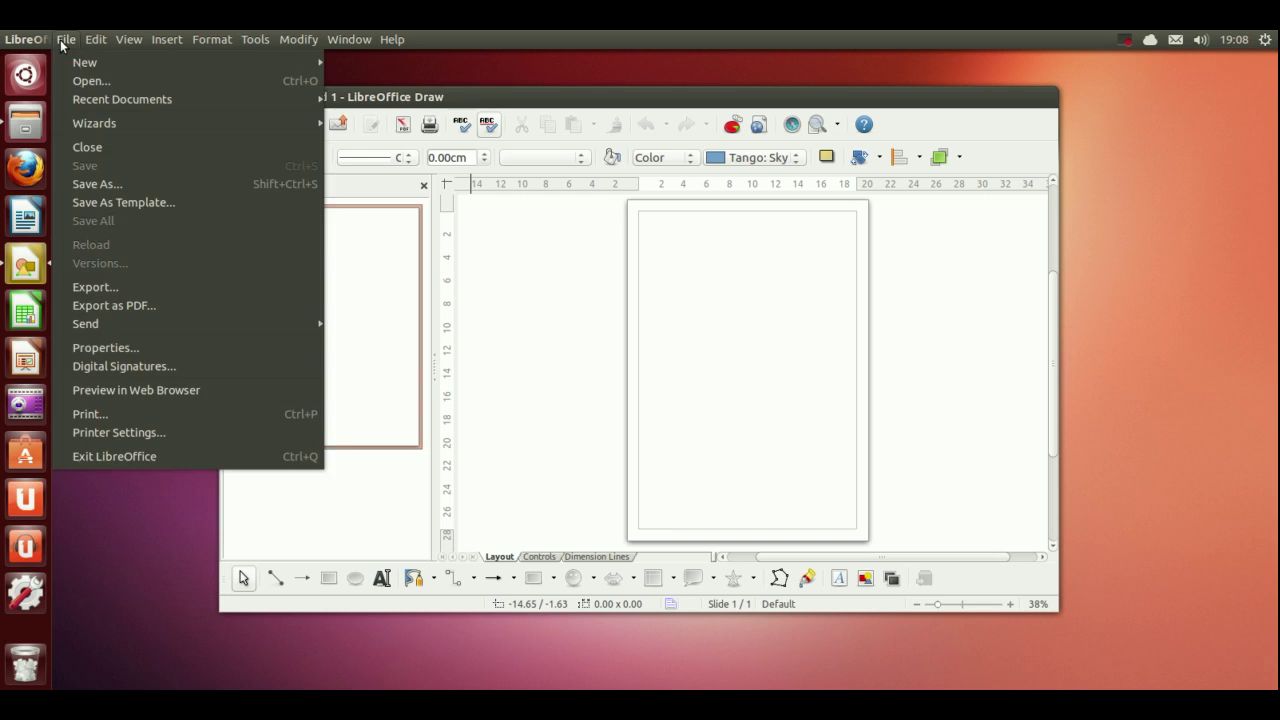
mouse_move(144, 44)
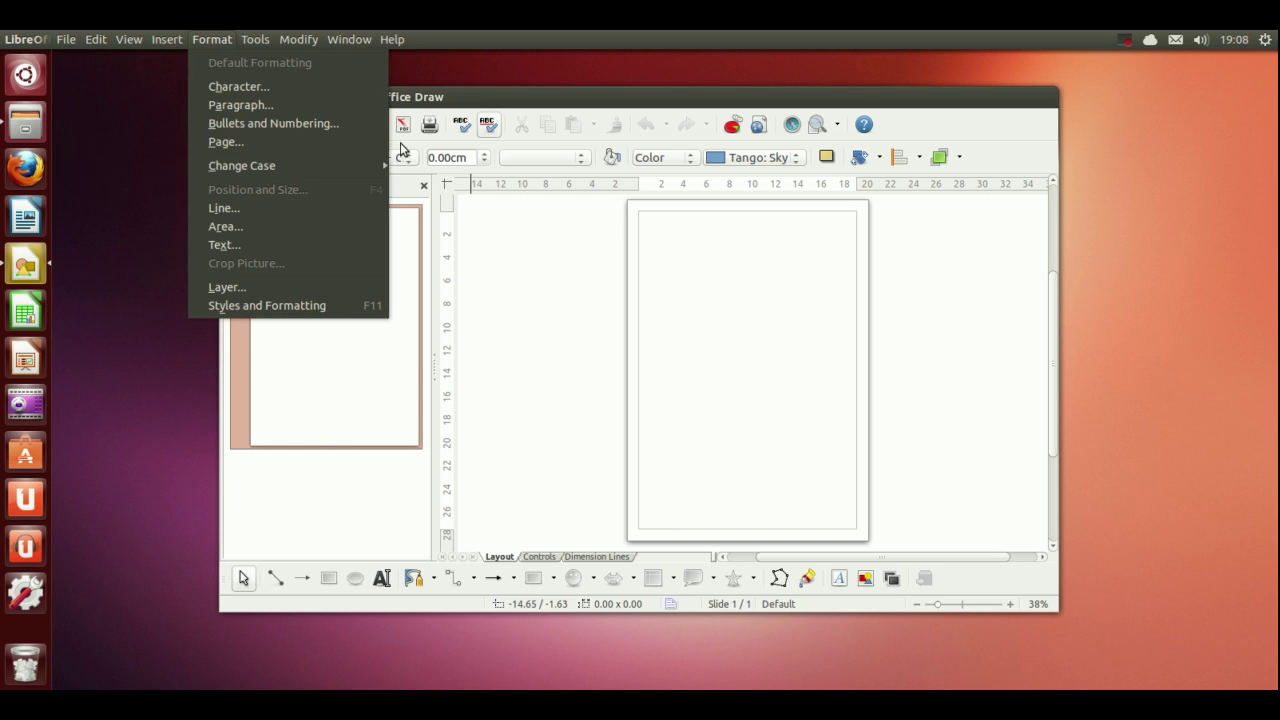
click(427, 97)
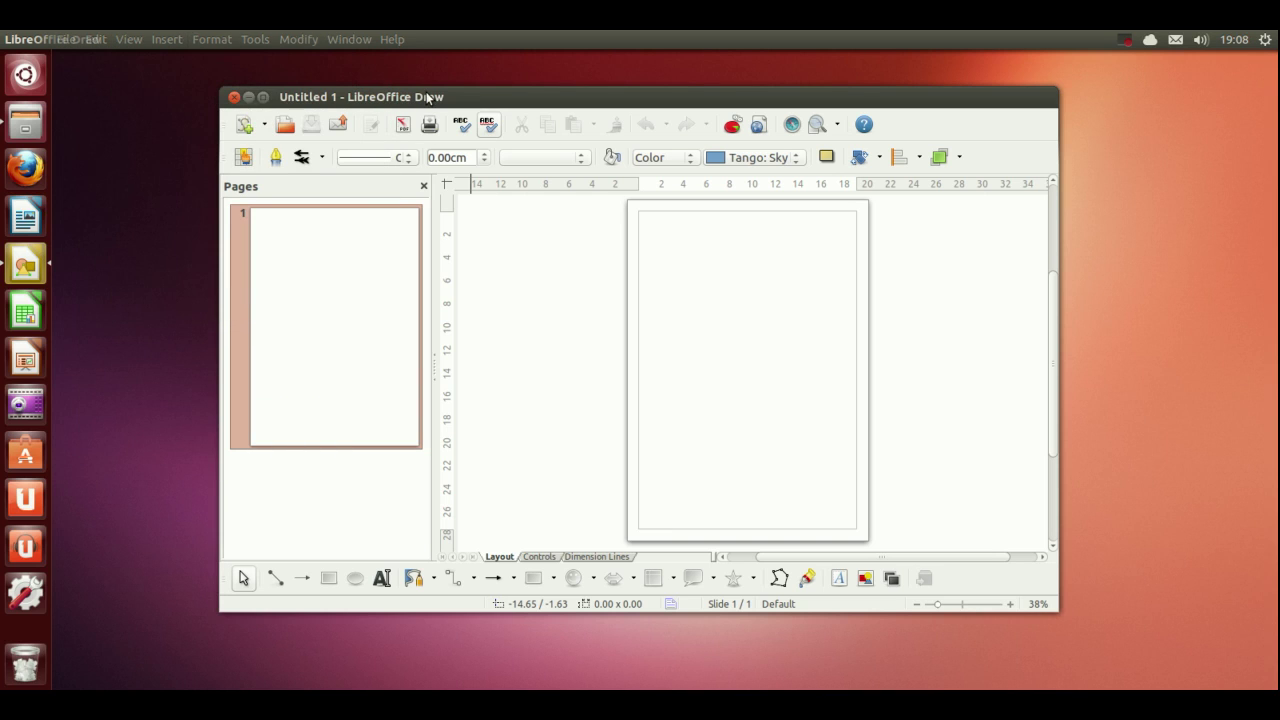
click(262, 97)
mouse_move(120, 40)
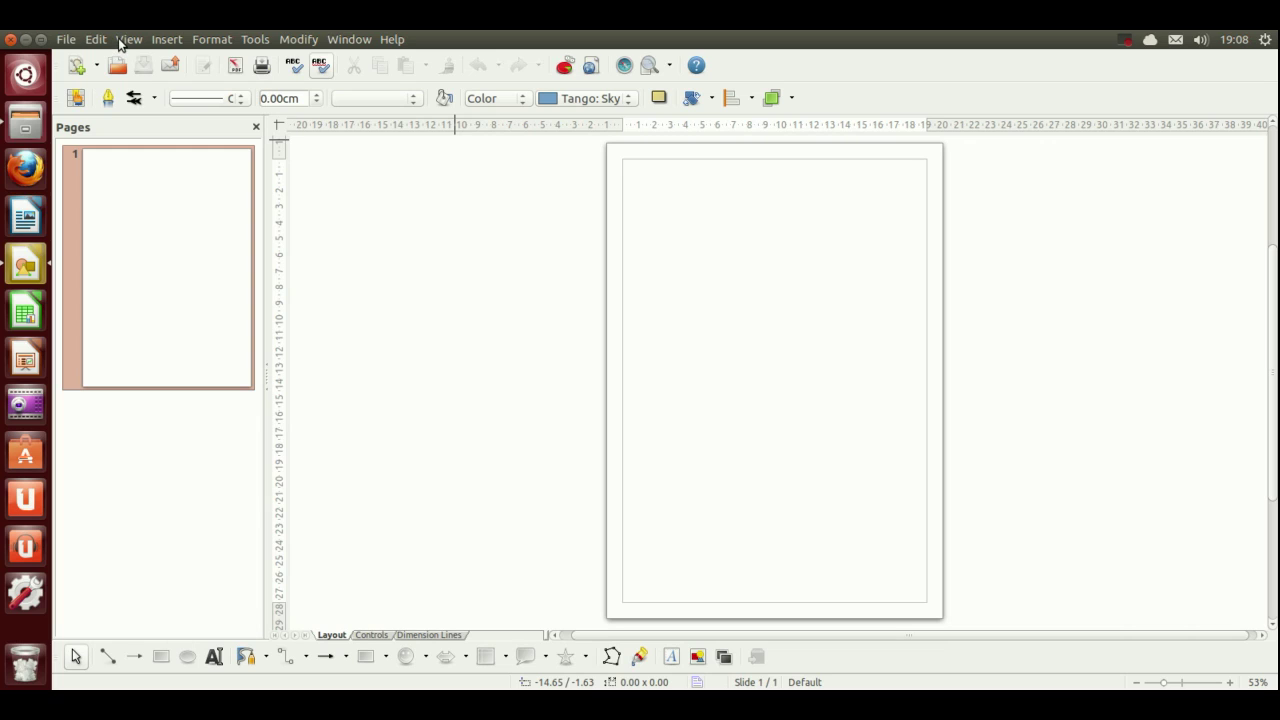
Back out of File > Save As without saving, then minimize the Draw window
click(66, 42)
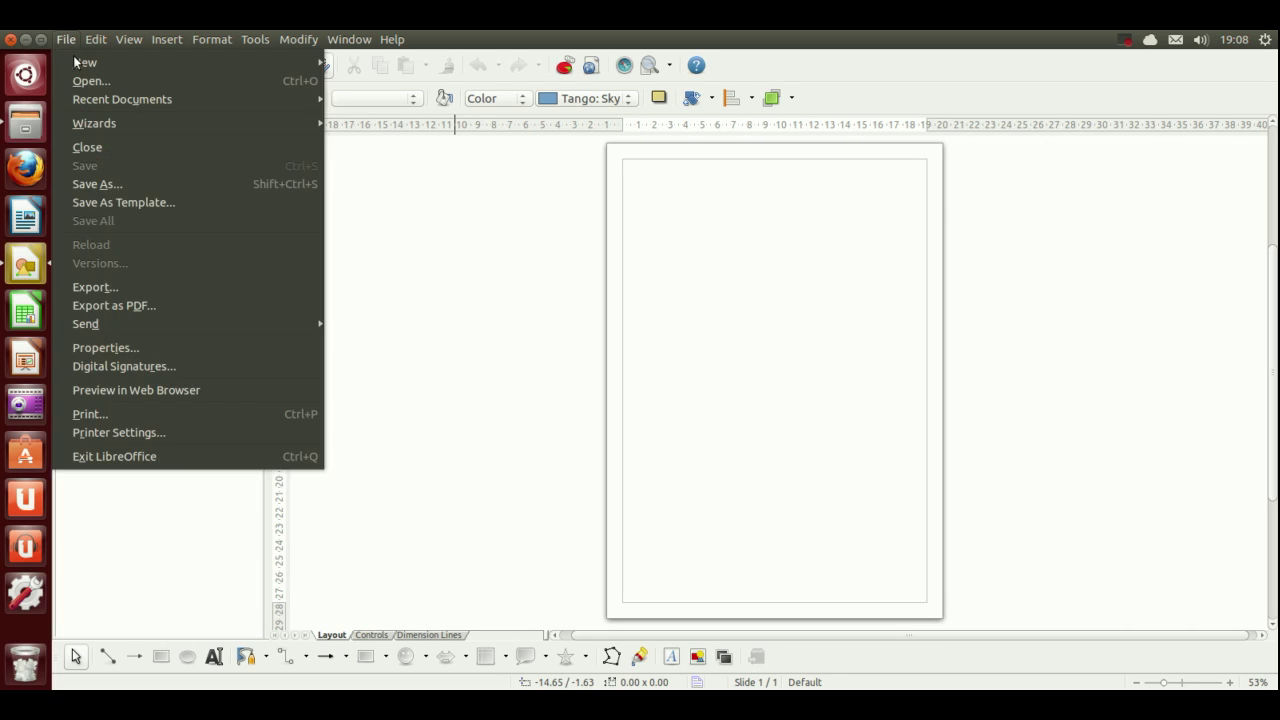
click(106, 188)
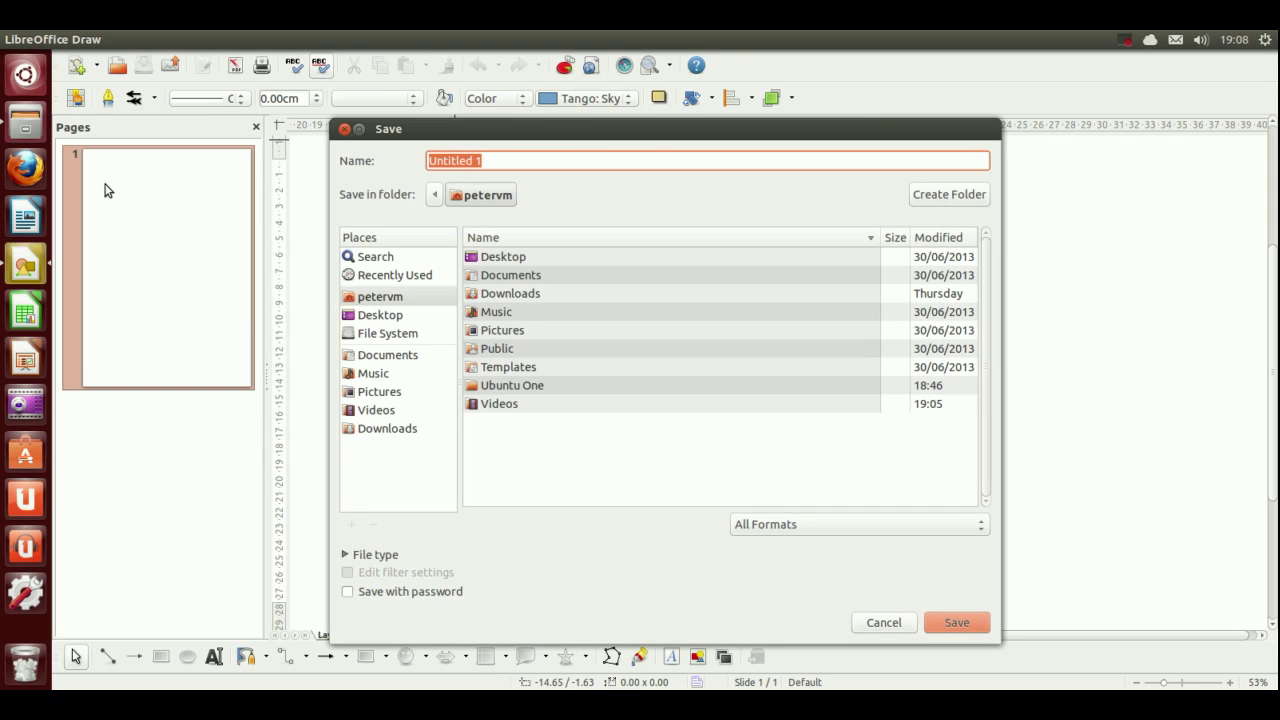
click(903, 624)
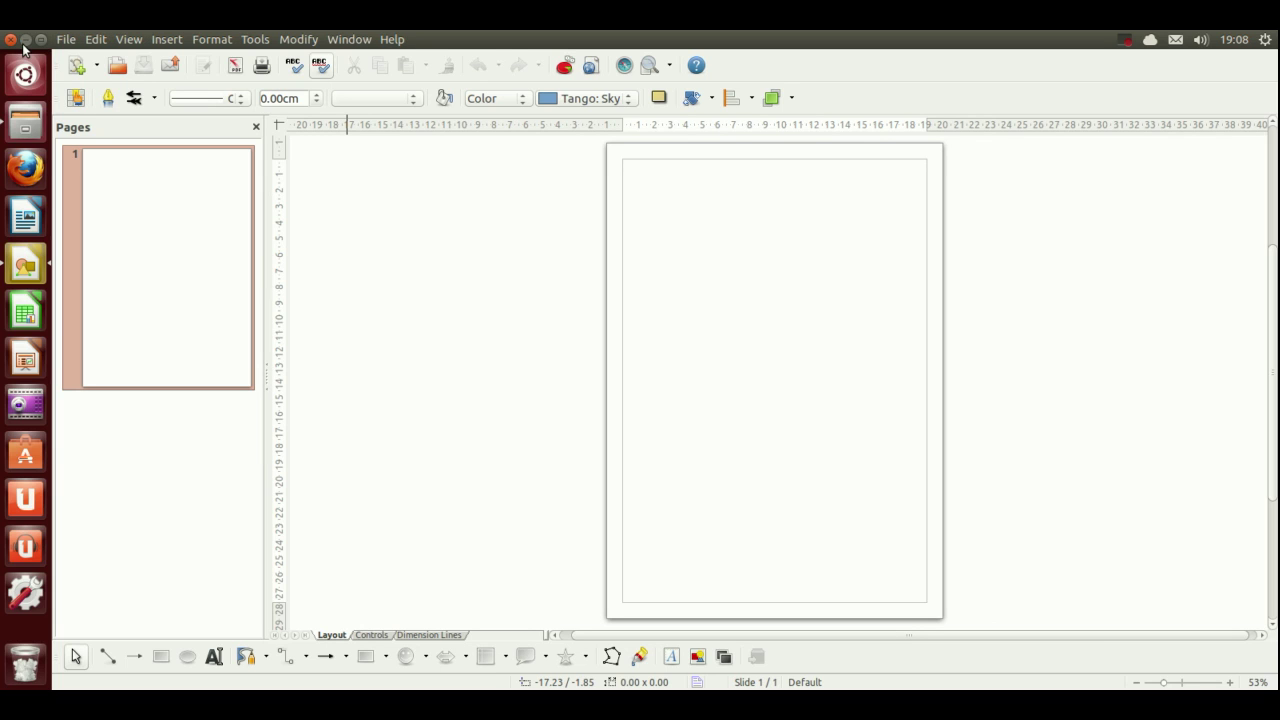
click(25, 39)
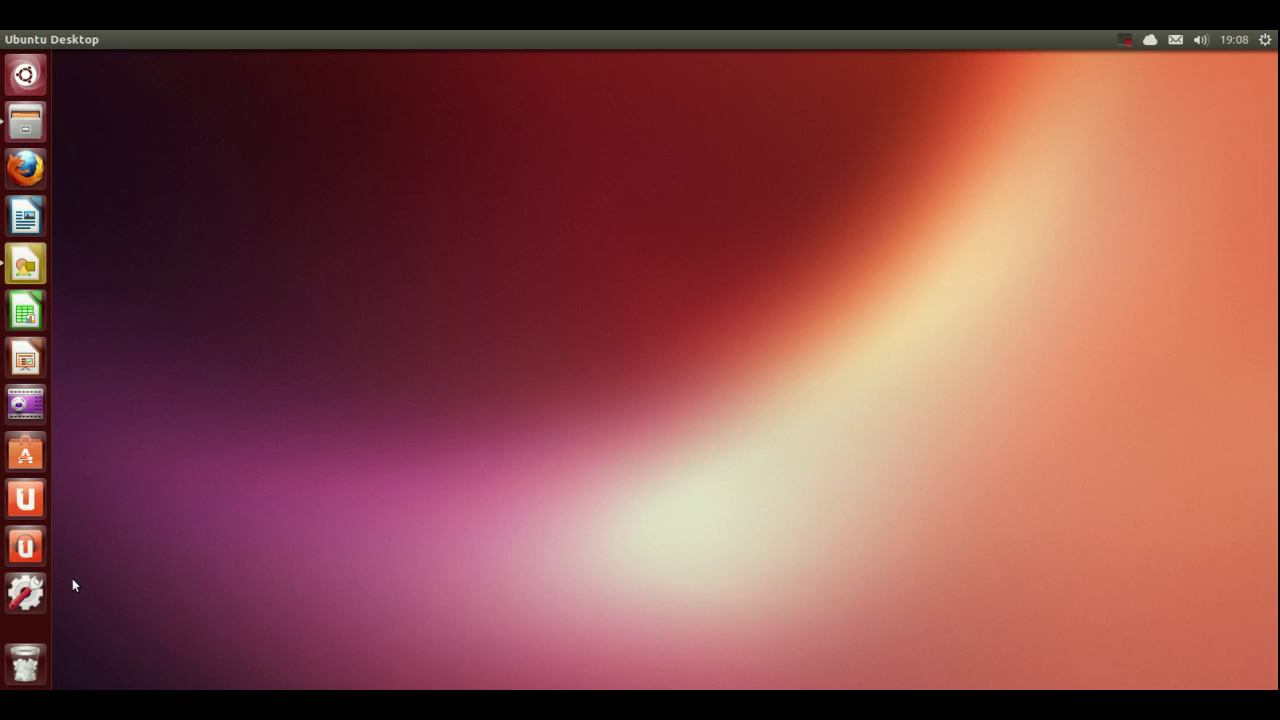
click(38, 497)
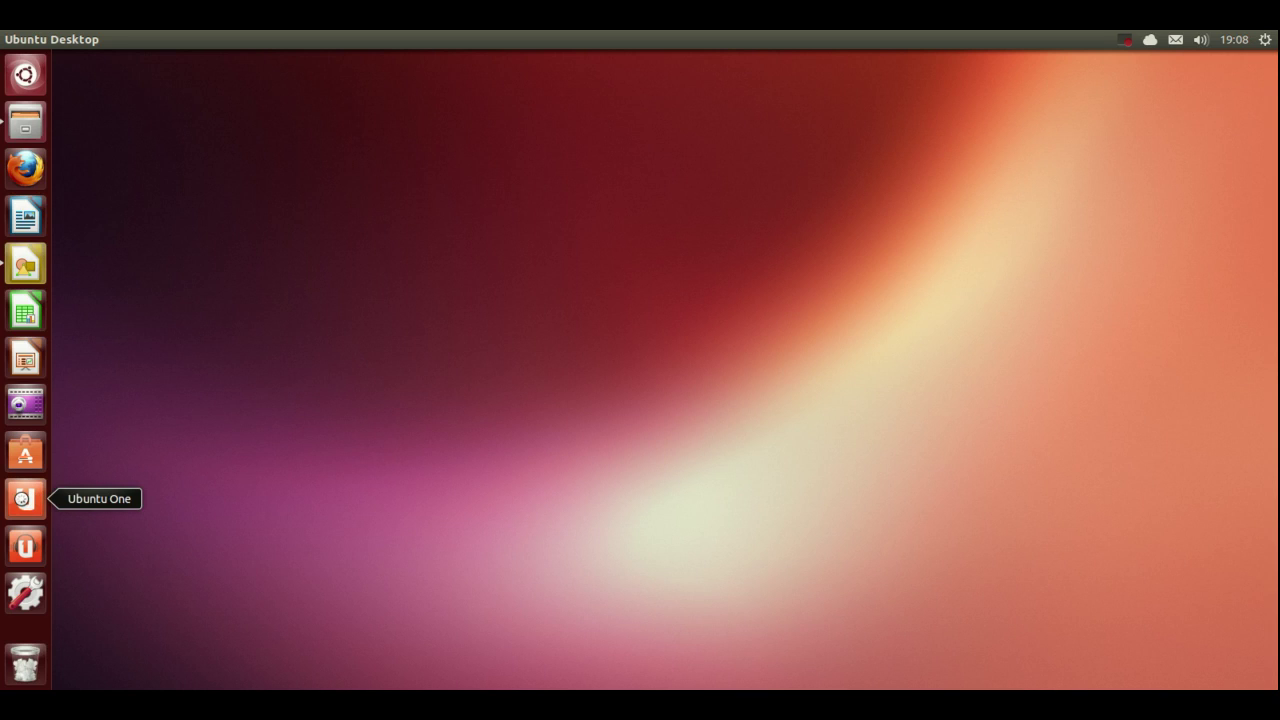
click(22, 500)
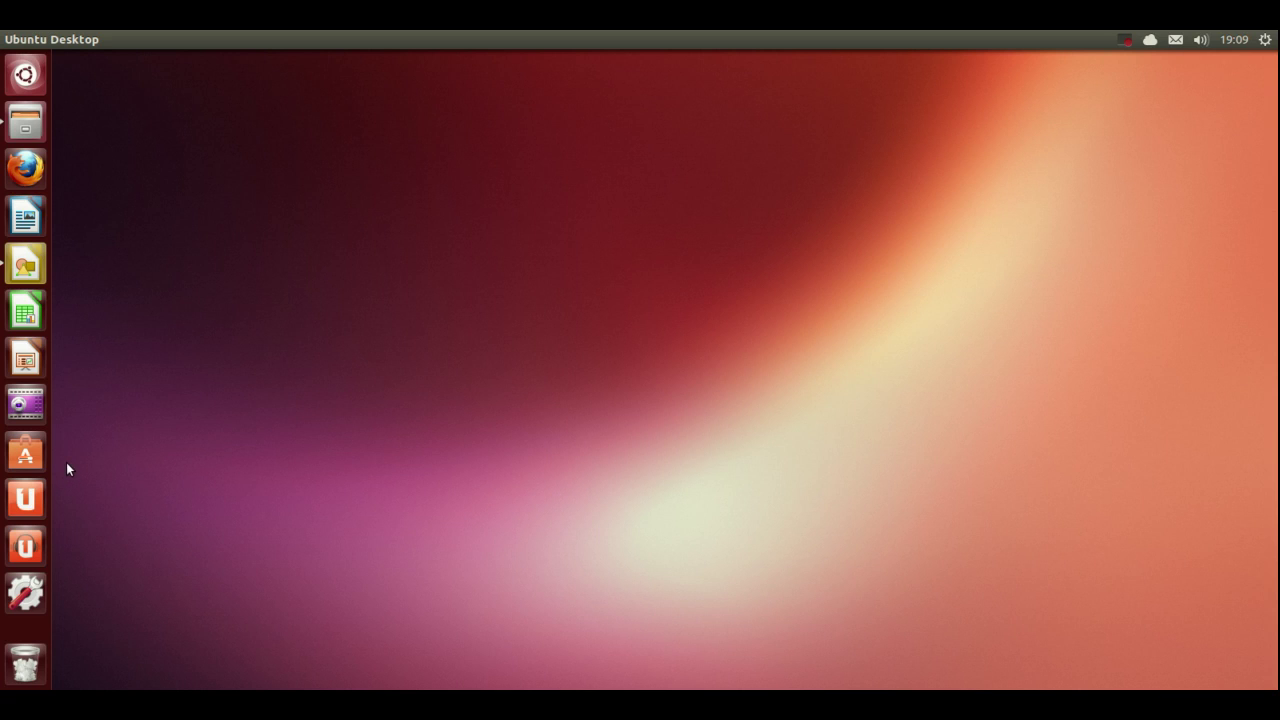
Search the Dash for 'text' and launch Text Editor with an empty document
click(35, 80)
text(text)
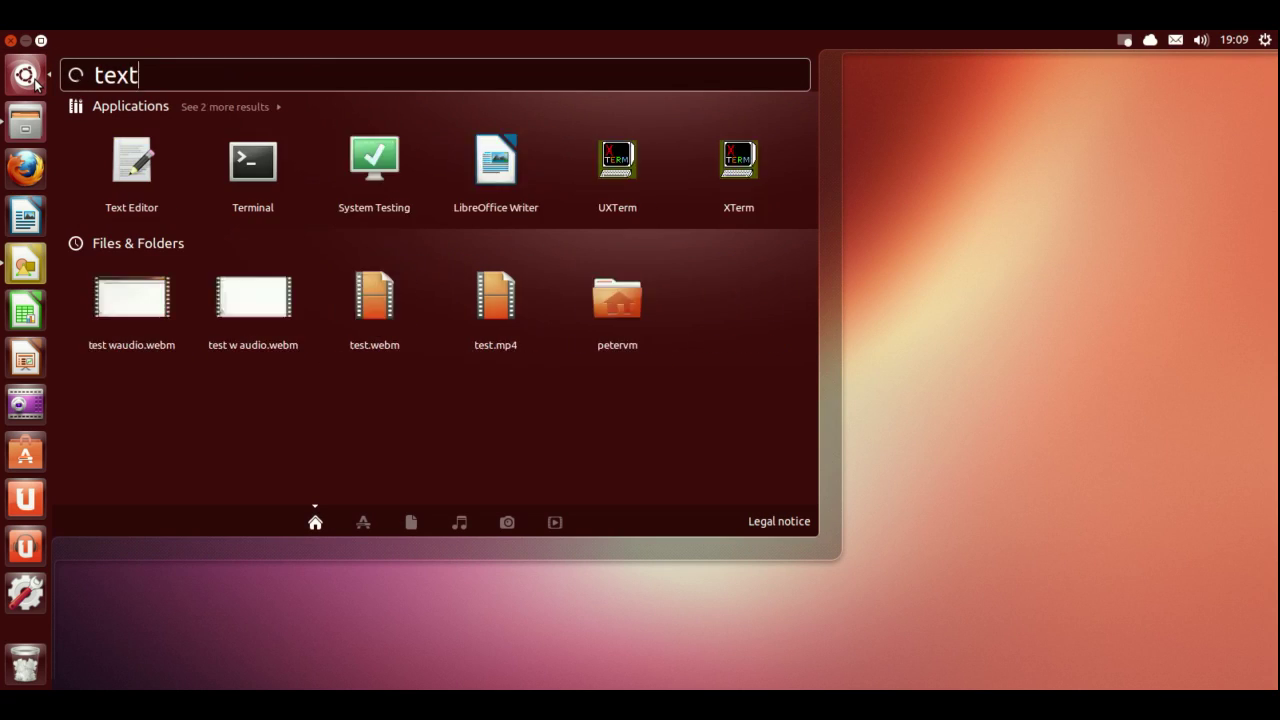
click(134, 158)
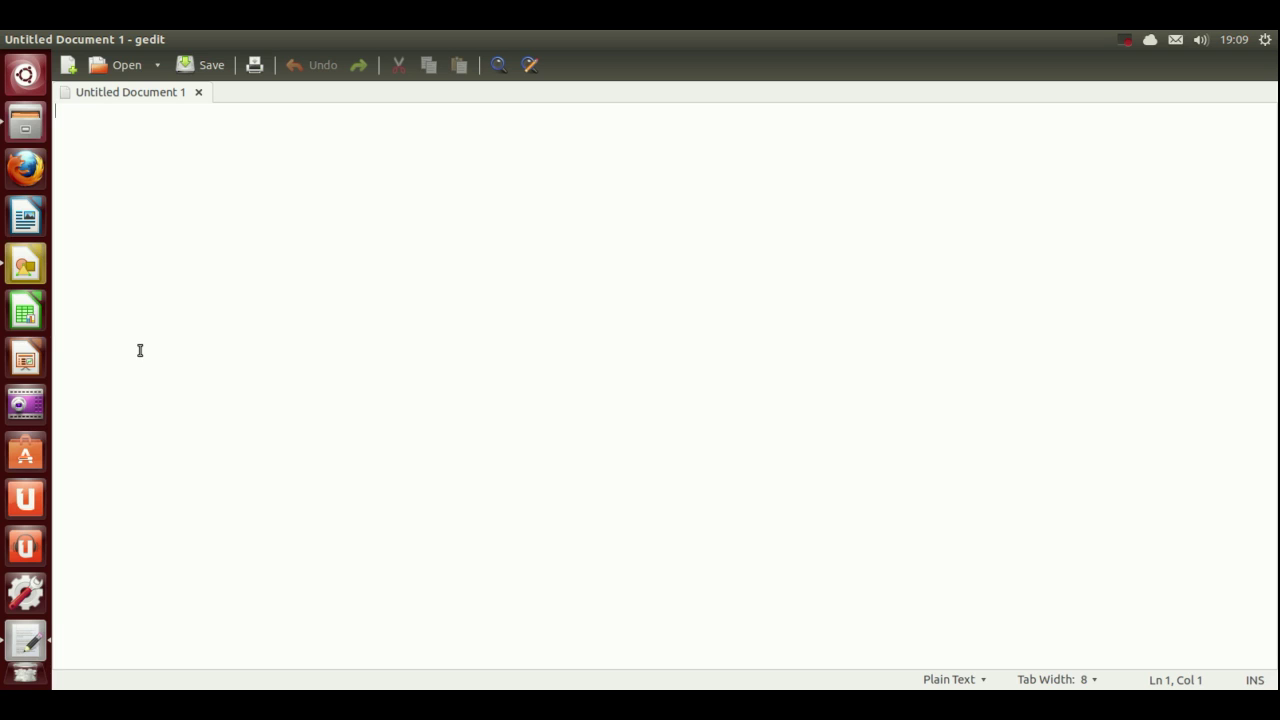
Switch back and forth between Draw and the text editor, then close both windows
click(25, 265)
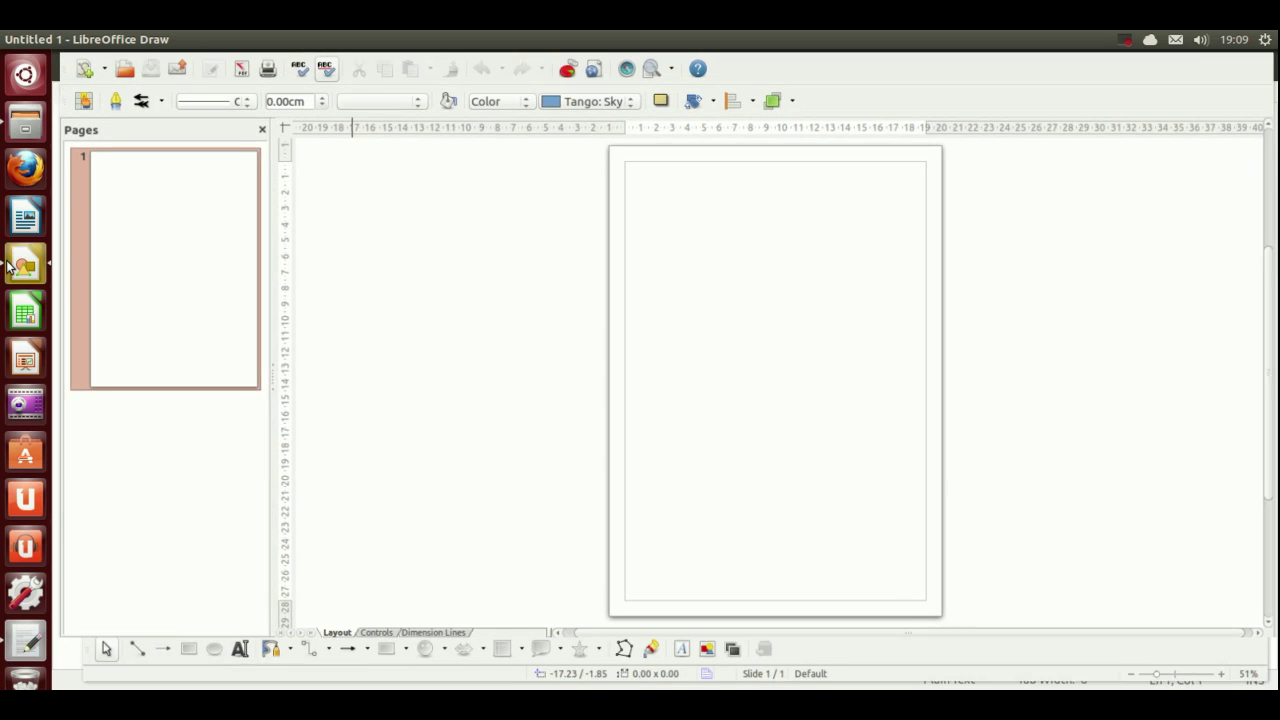
click(13, 641)
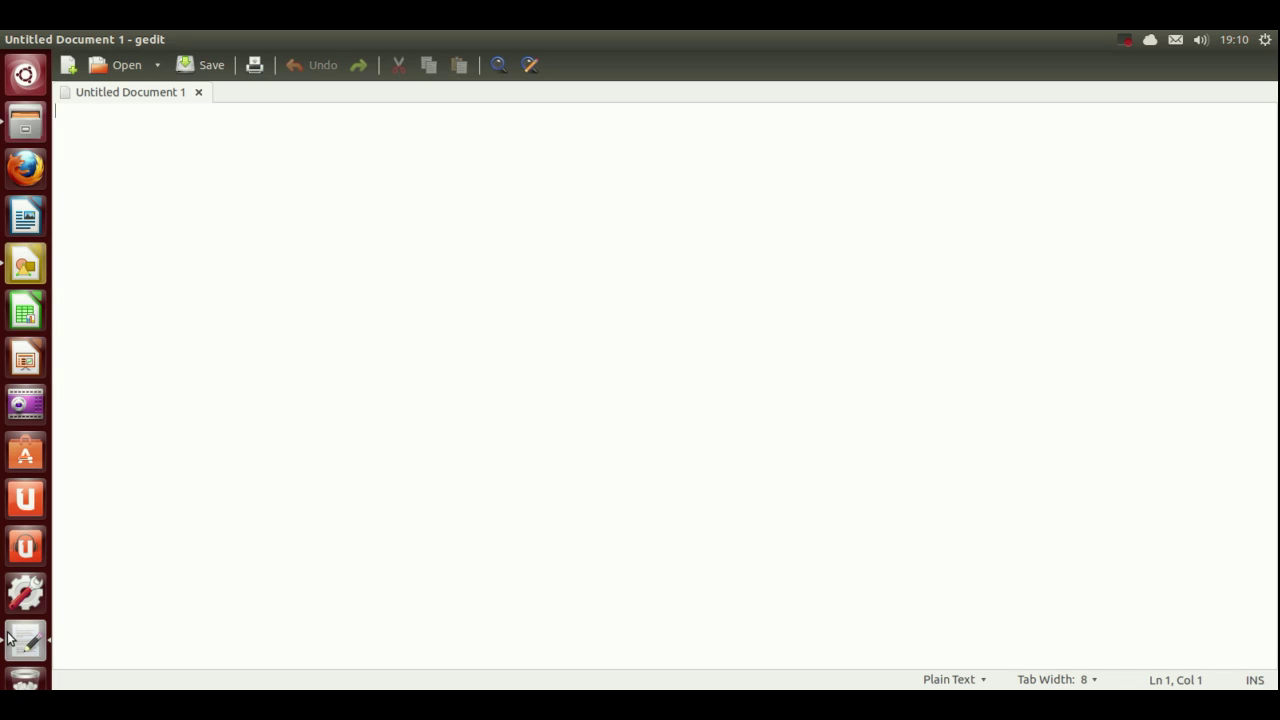
click(8, 264)
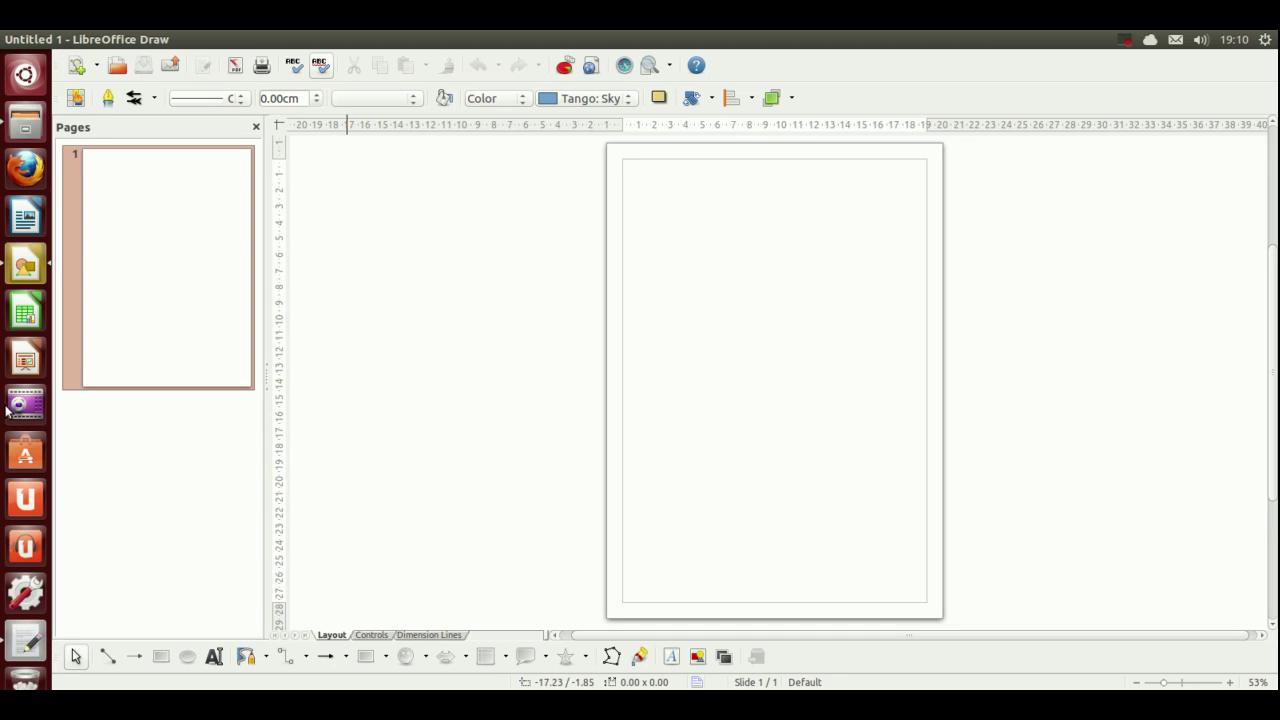
click(14, 634)
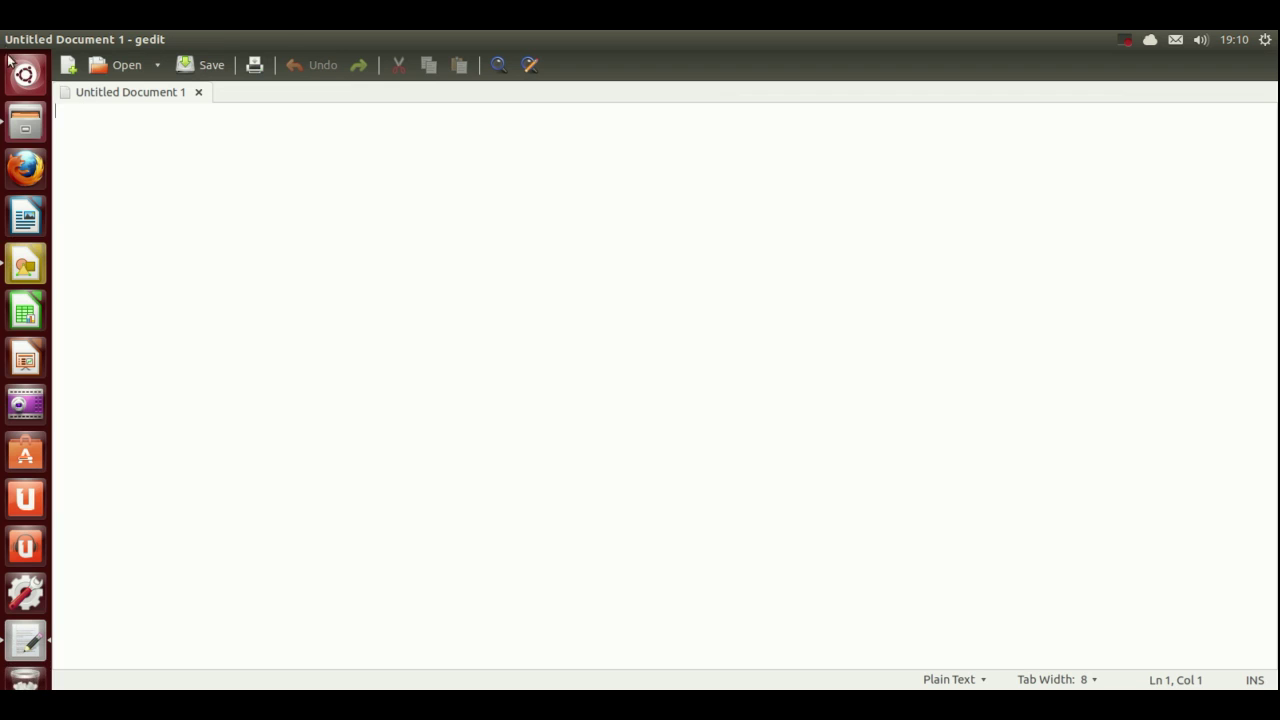
click(10, 40)
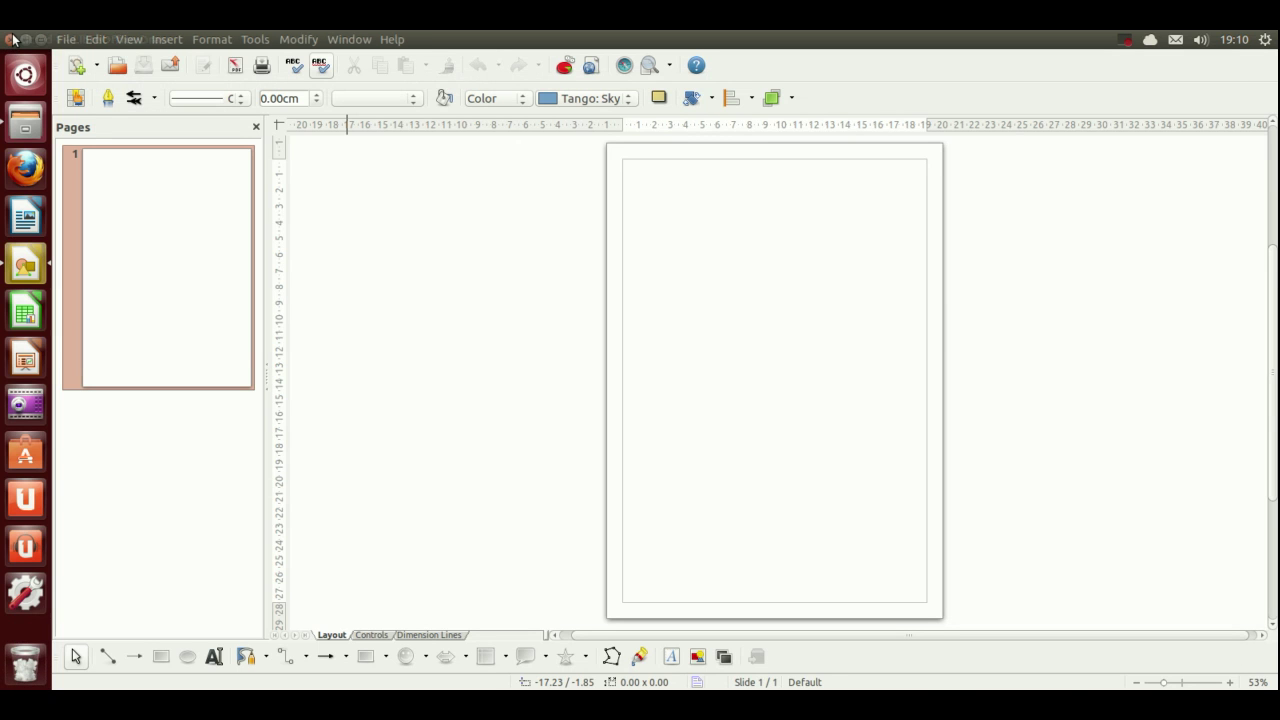
click(11, 40)
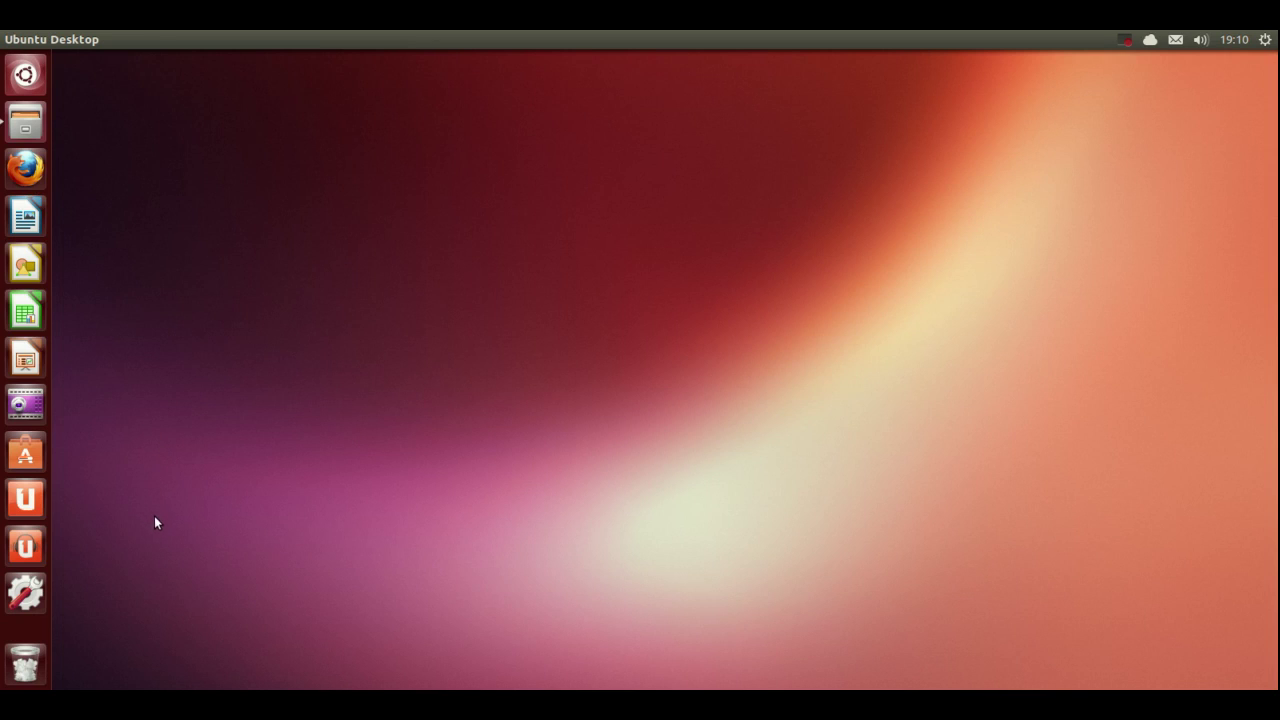
In Appearance settings, try the cherry-blossom wallpaper, revert to the red Ubuntu one, return to All Settings
click(26, 592)
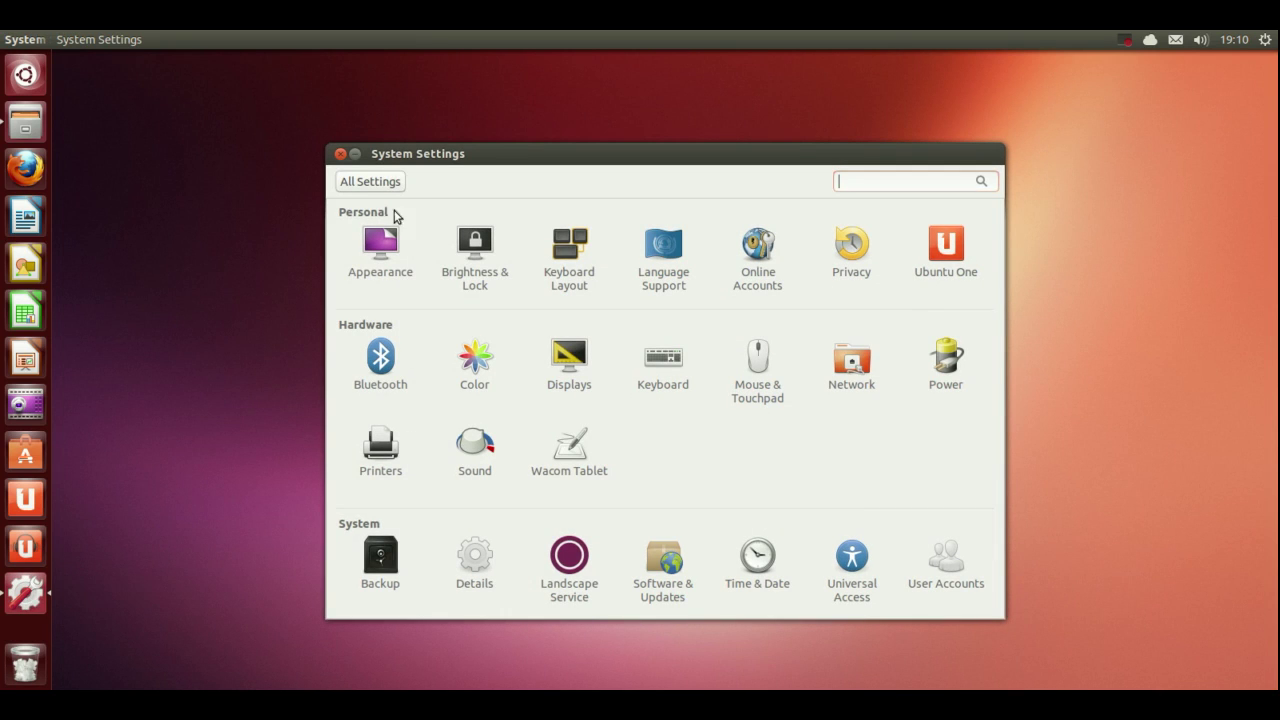
click(386, 242)
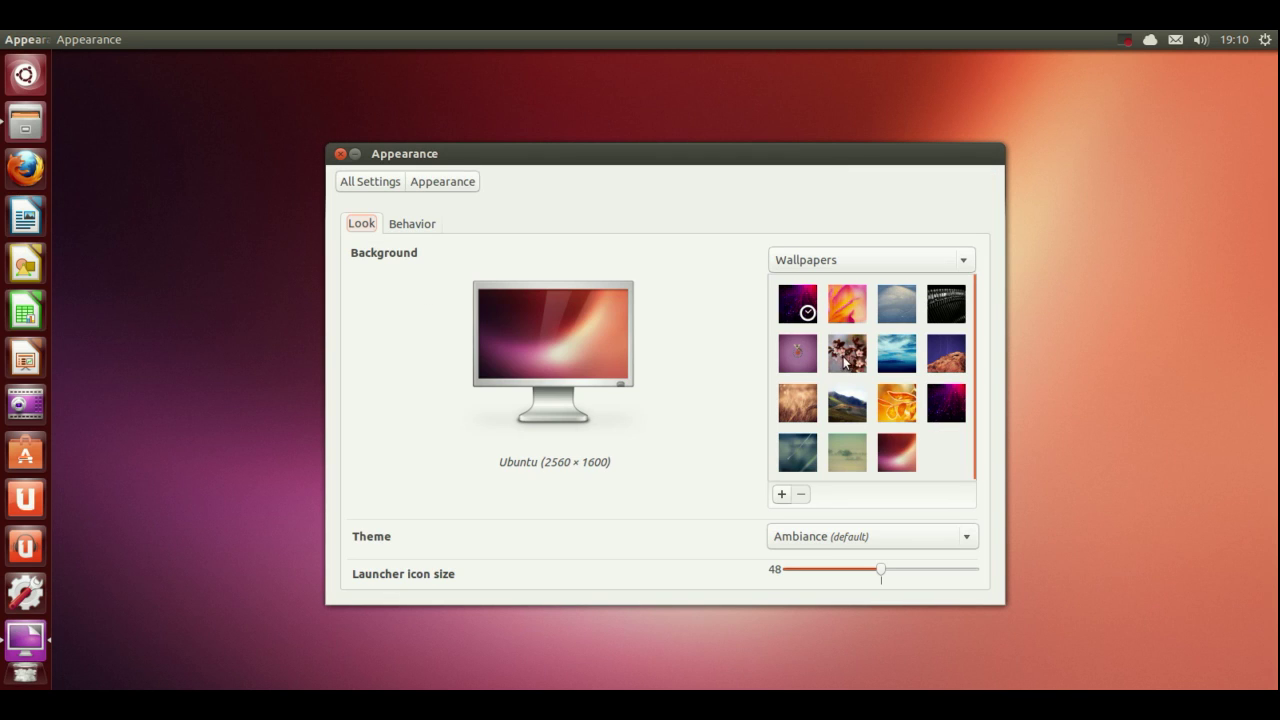
click(839, 356)
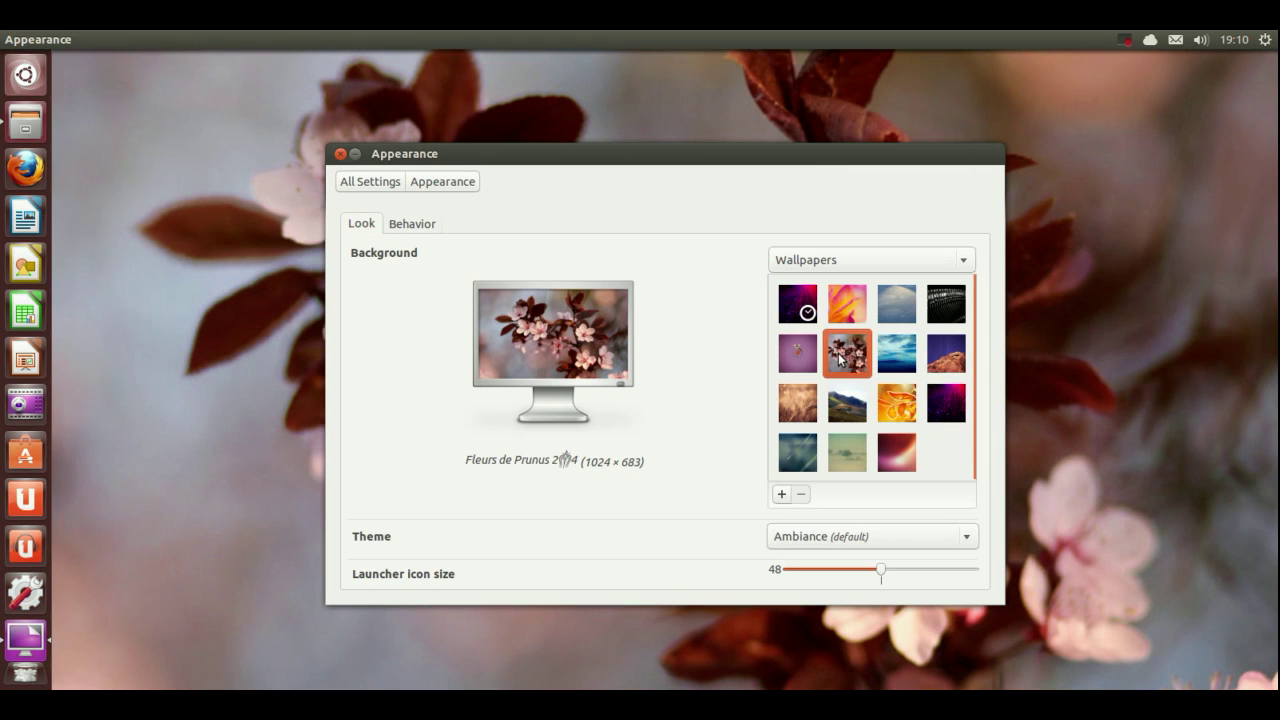
click(892, 444)
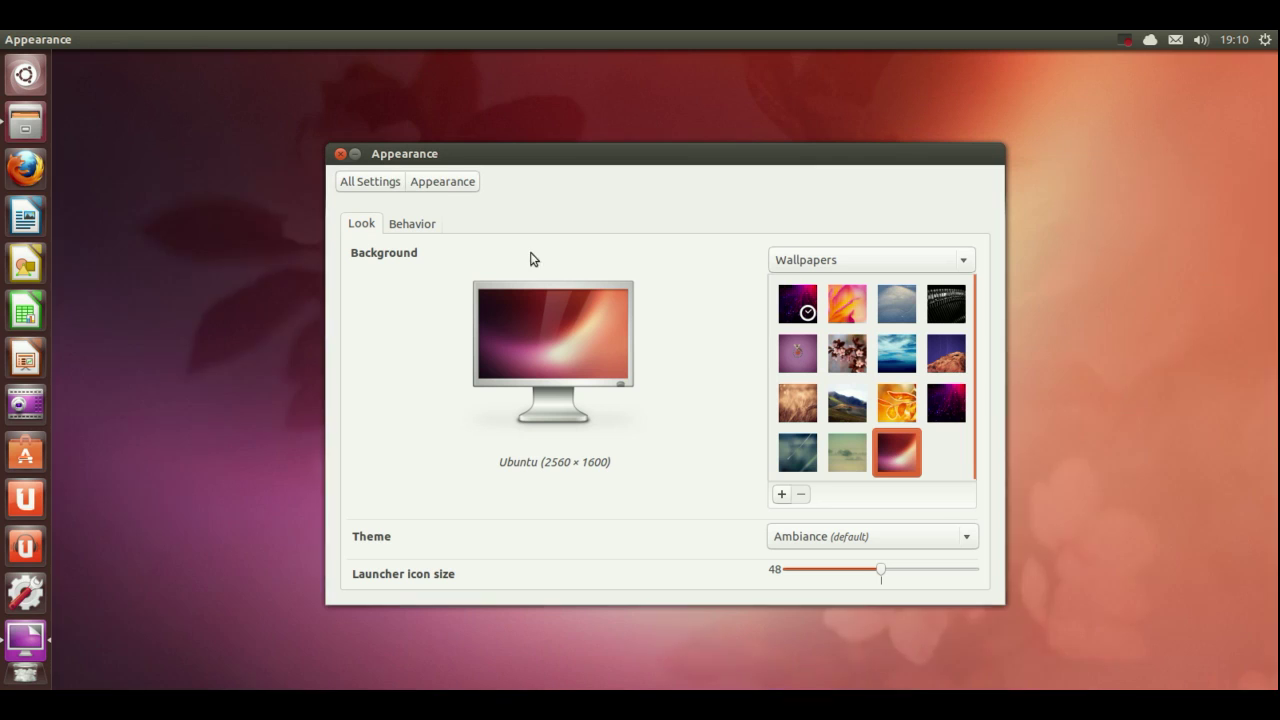
click(383, 187)
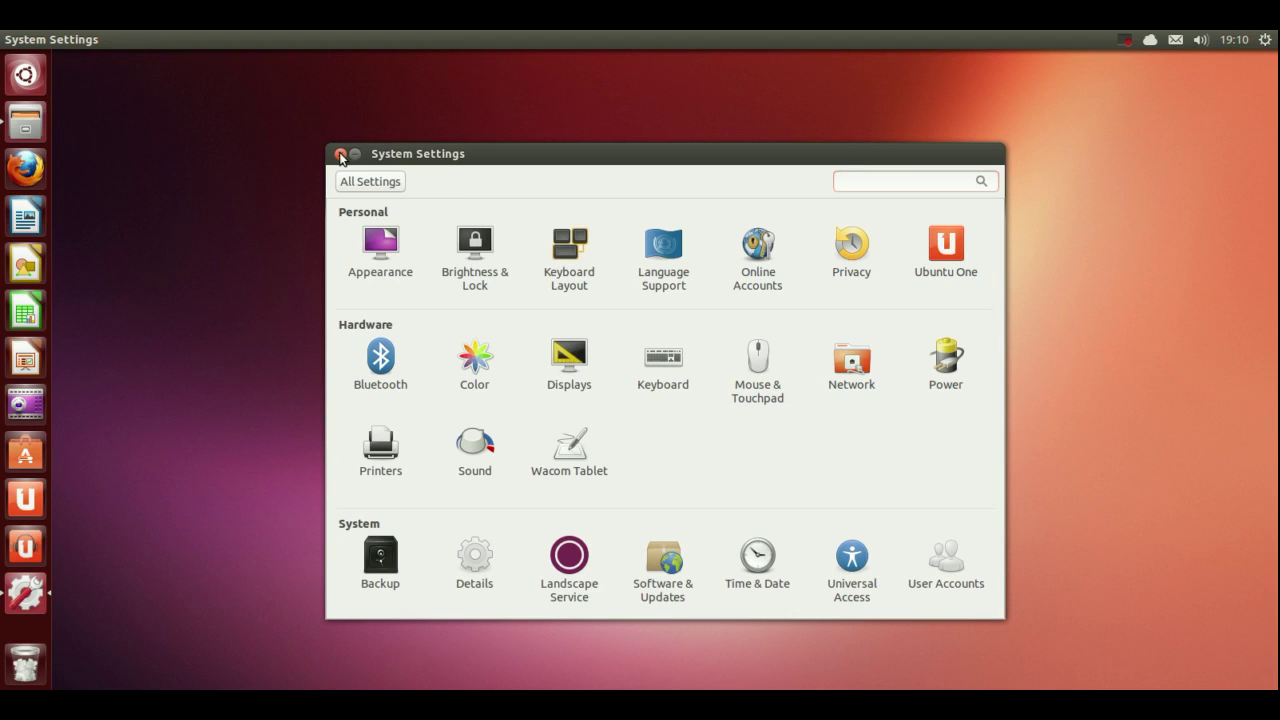
Close System Settings and unlock LibreOffice Draw from the launcher
click(340, 154)
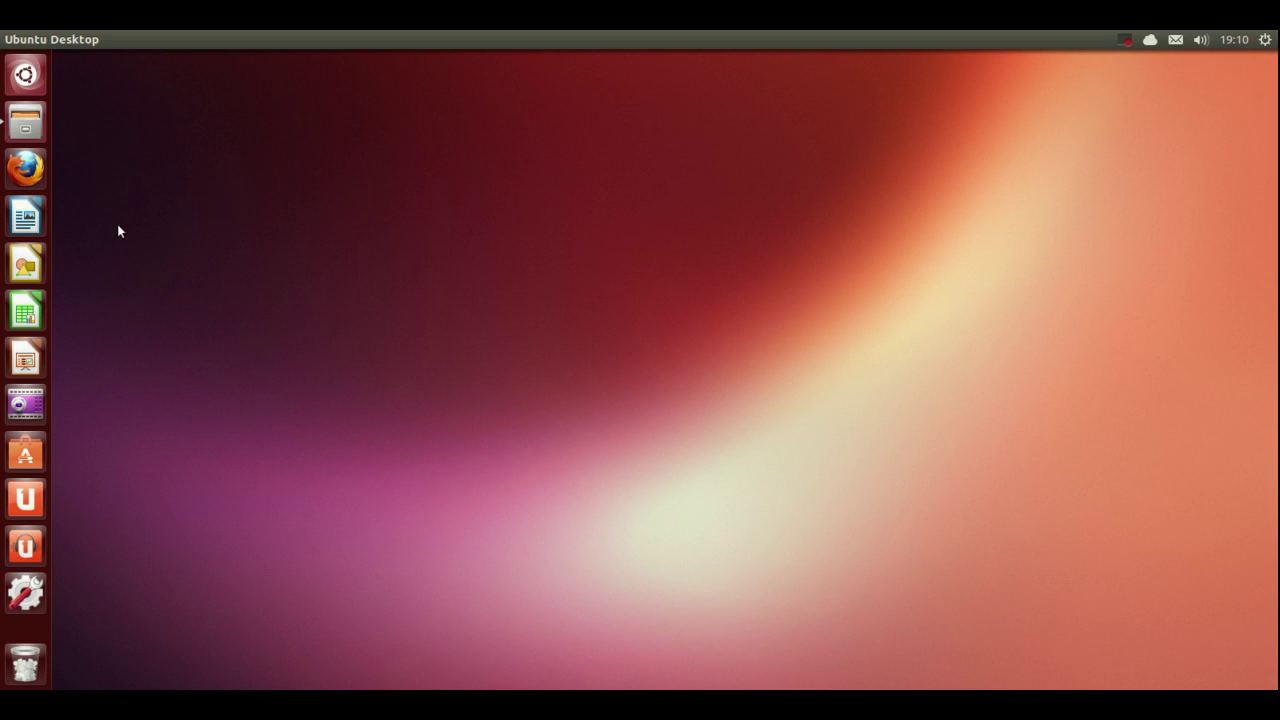
right_click(41, 274)
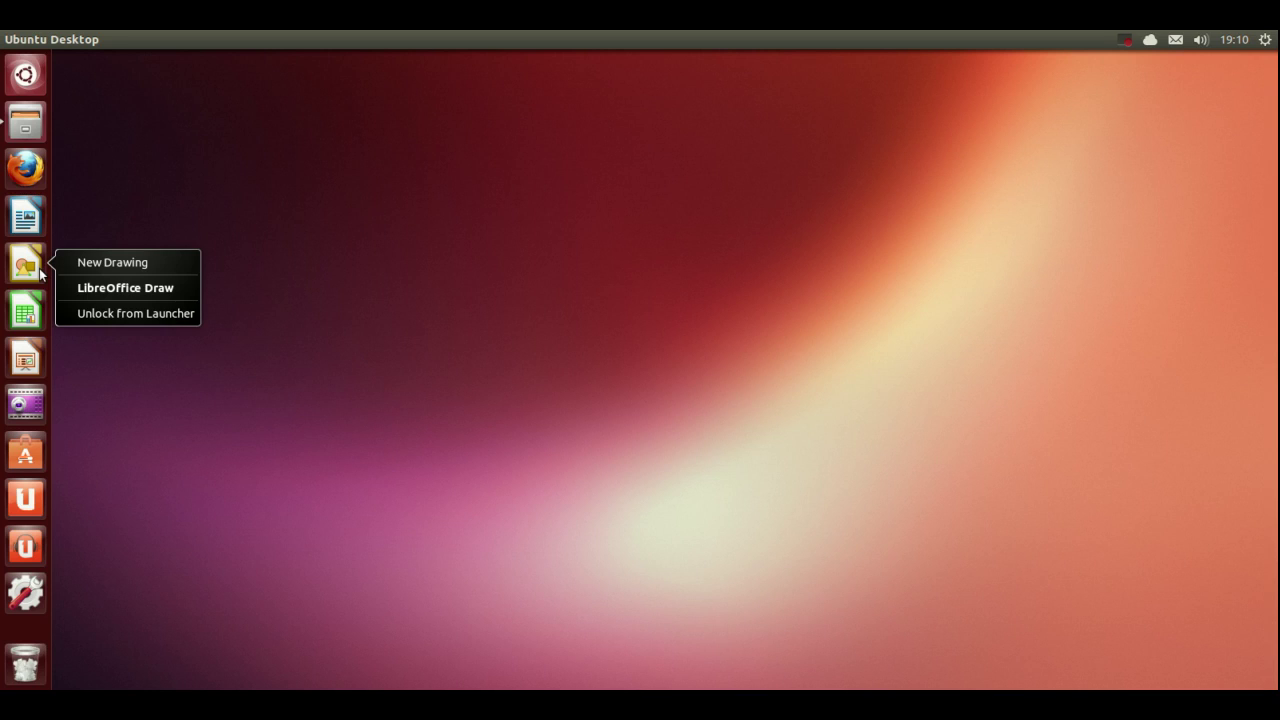
click(117, 314)
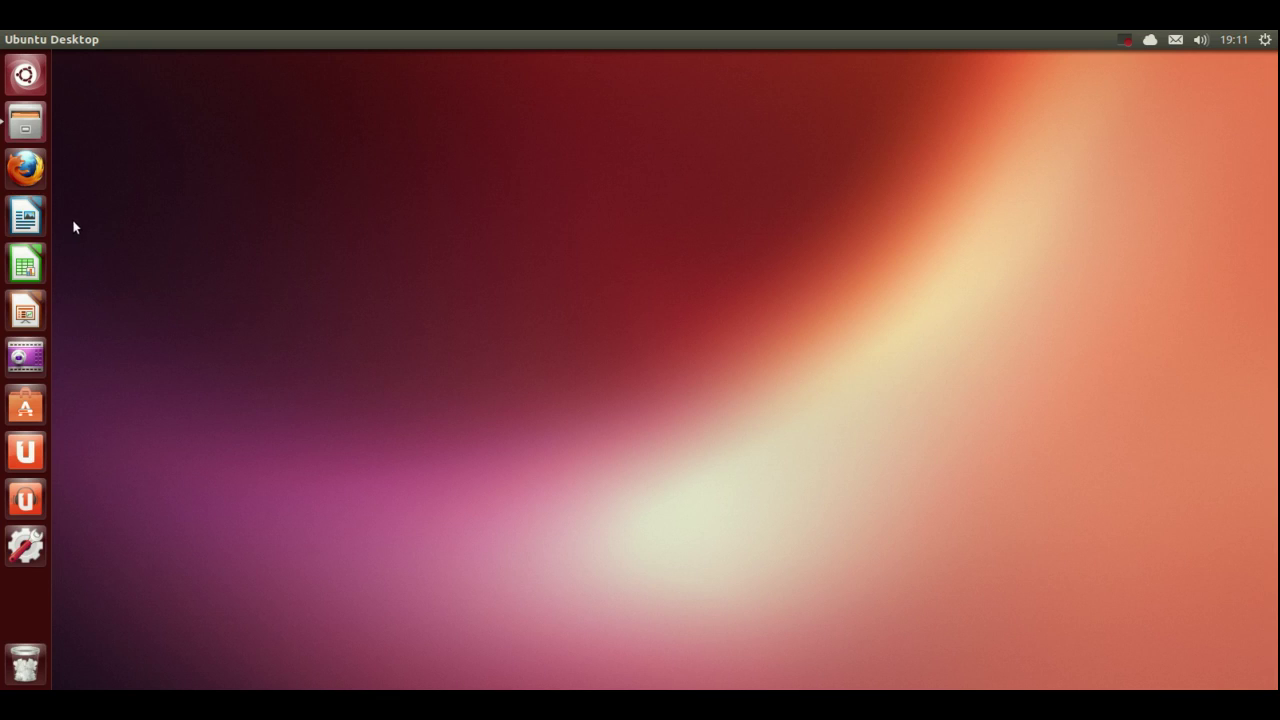
Visit Downloads, Home, Documents and Downloads again, then view and close IDontKnowWhatToBelieve_web2011.pdf
click(17, 124)
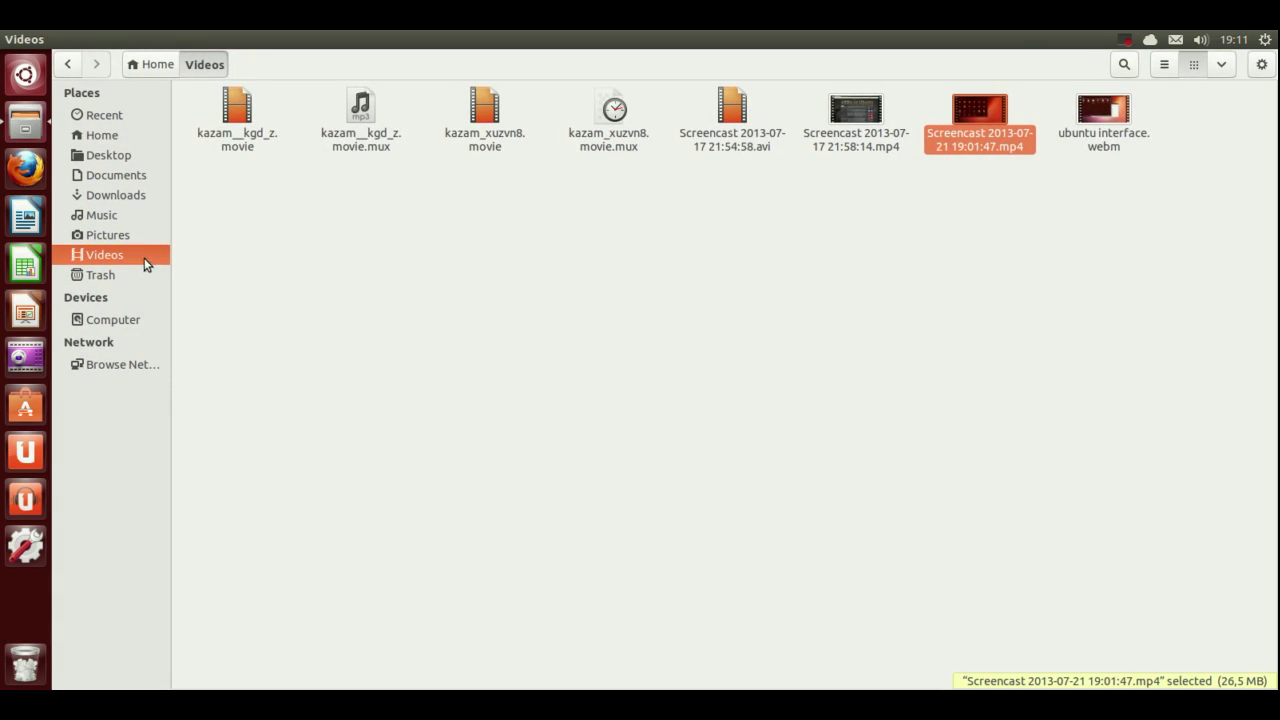
click(116, 194)
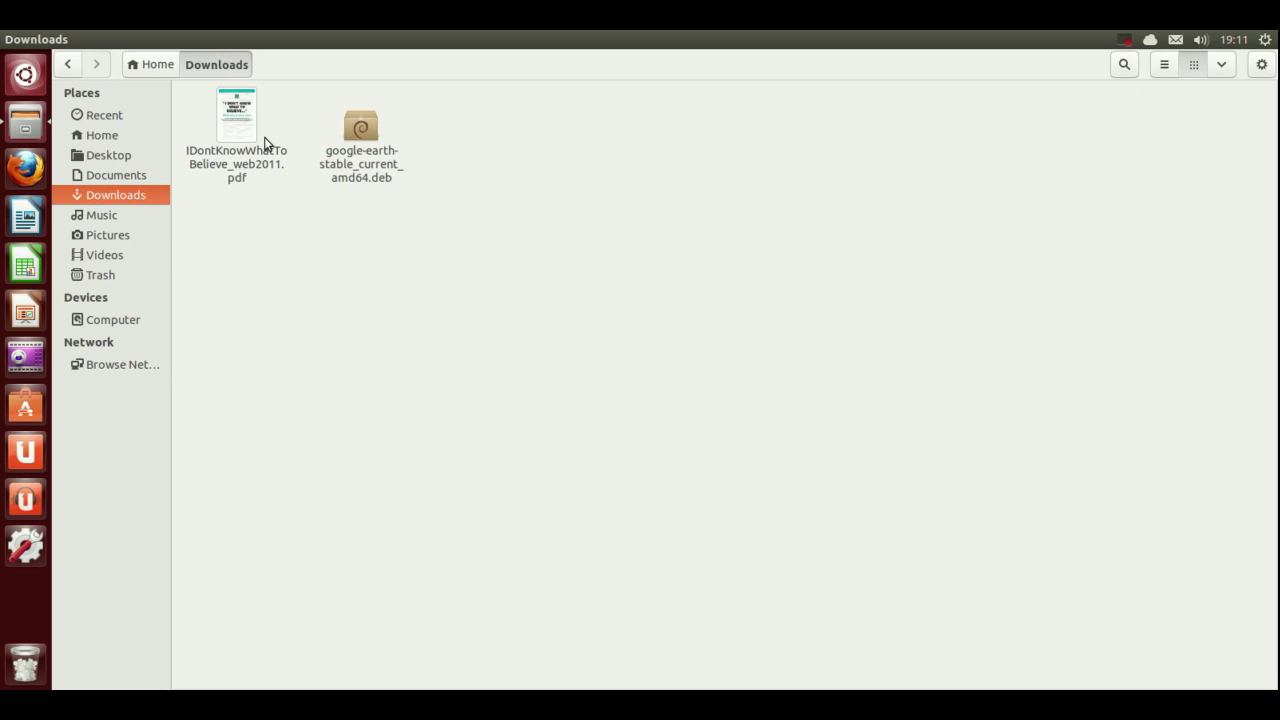
click(108, 135)
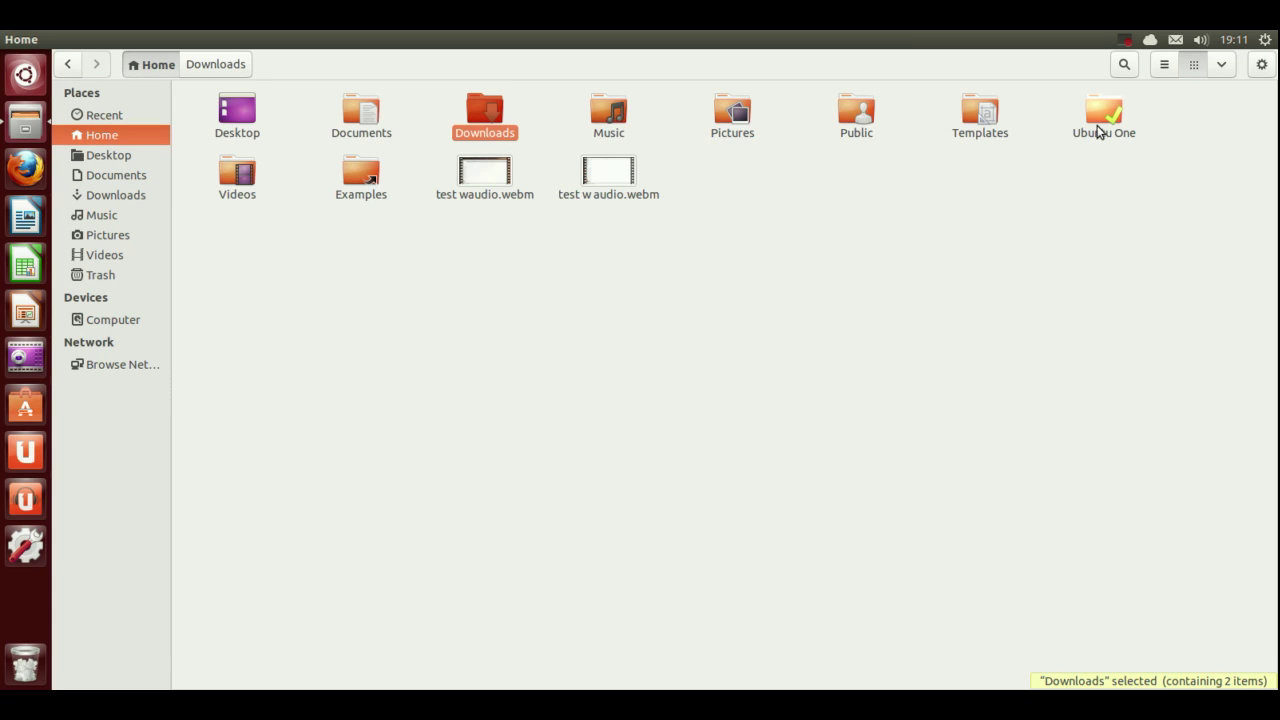
click(82, 180)
click(100, 195)
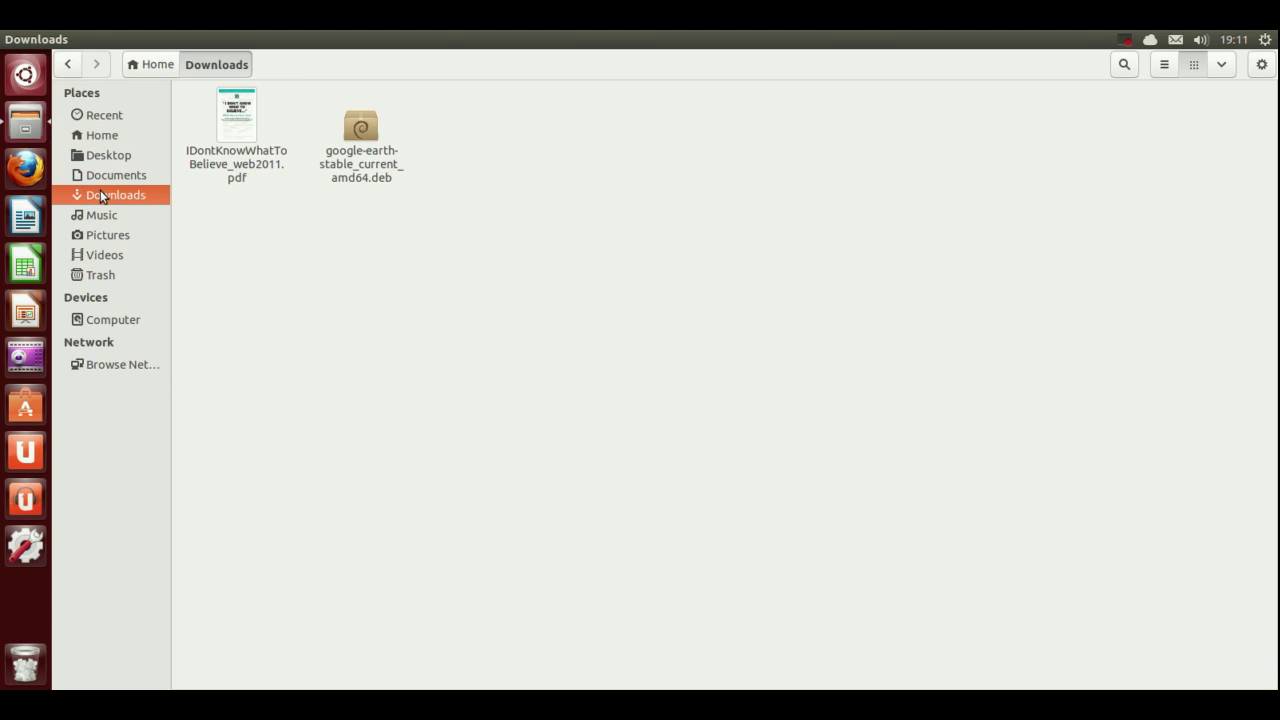
click(244, 143)
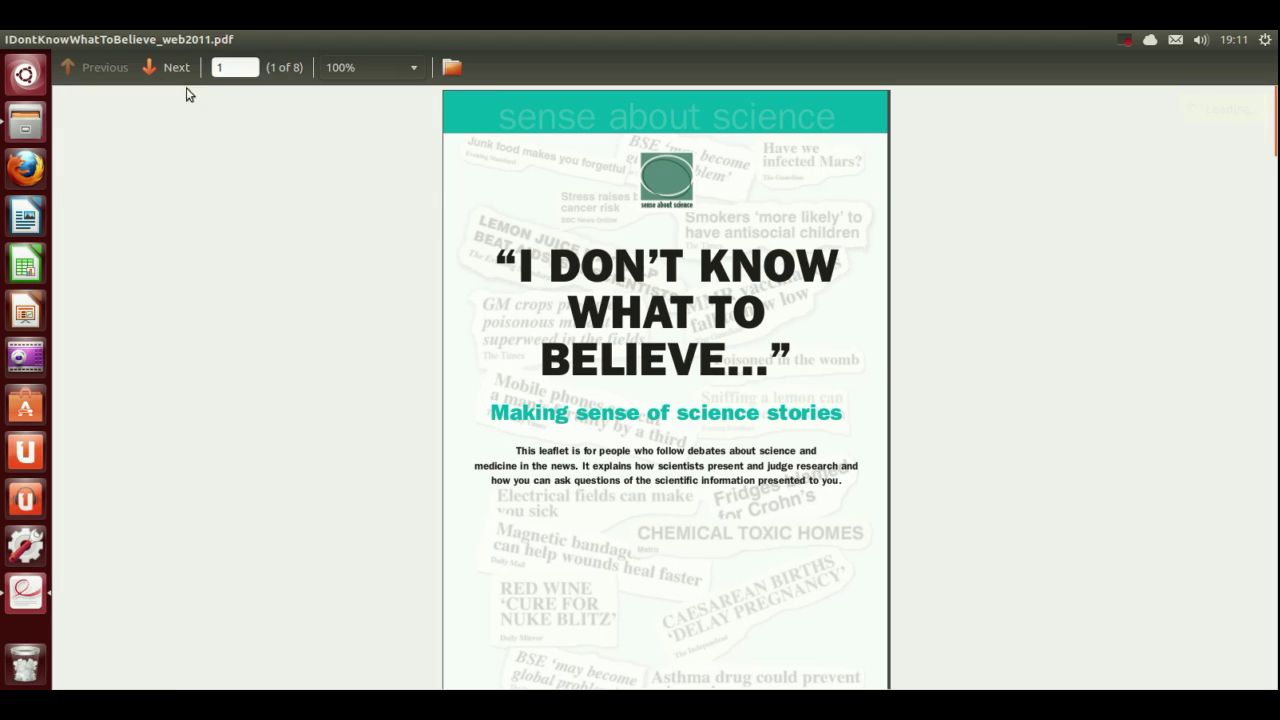
click(10, 40)
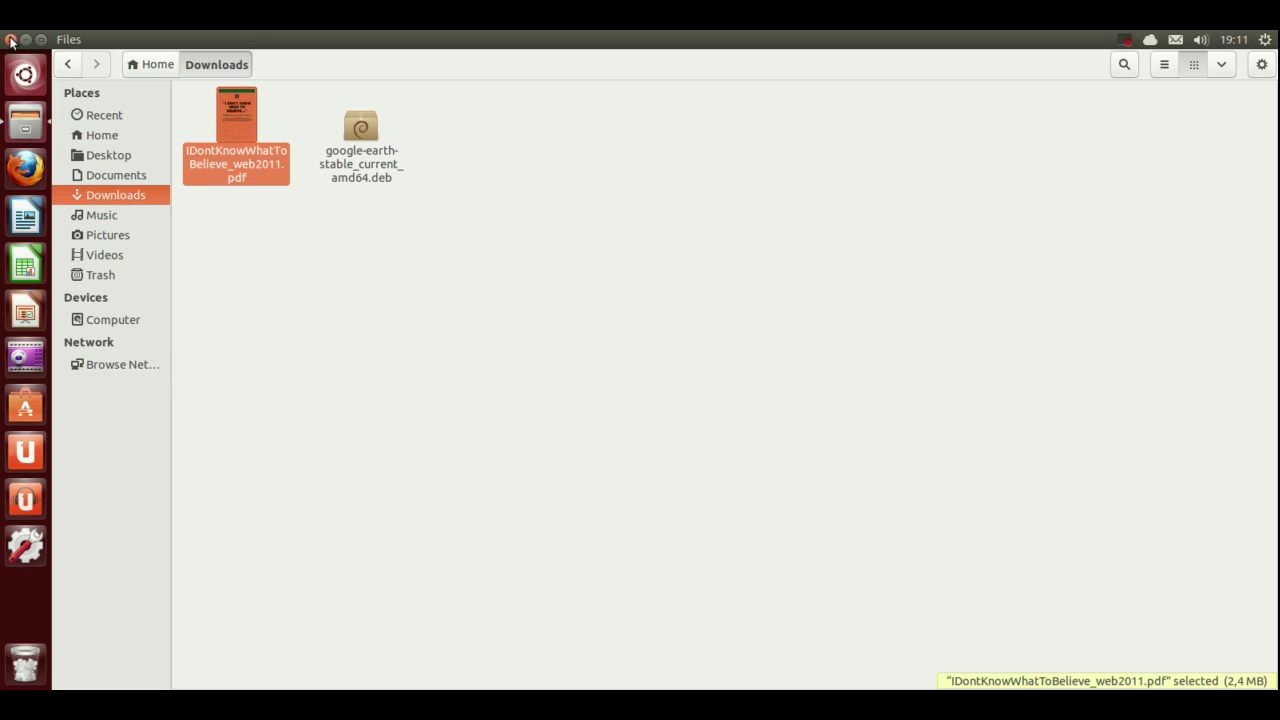
Close the Files window to leave the empty desktop with its launcher
click(10, 40)
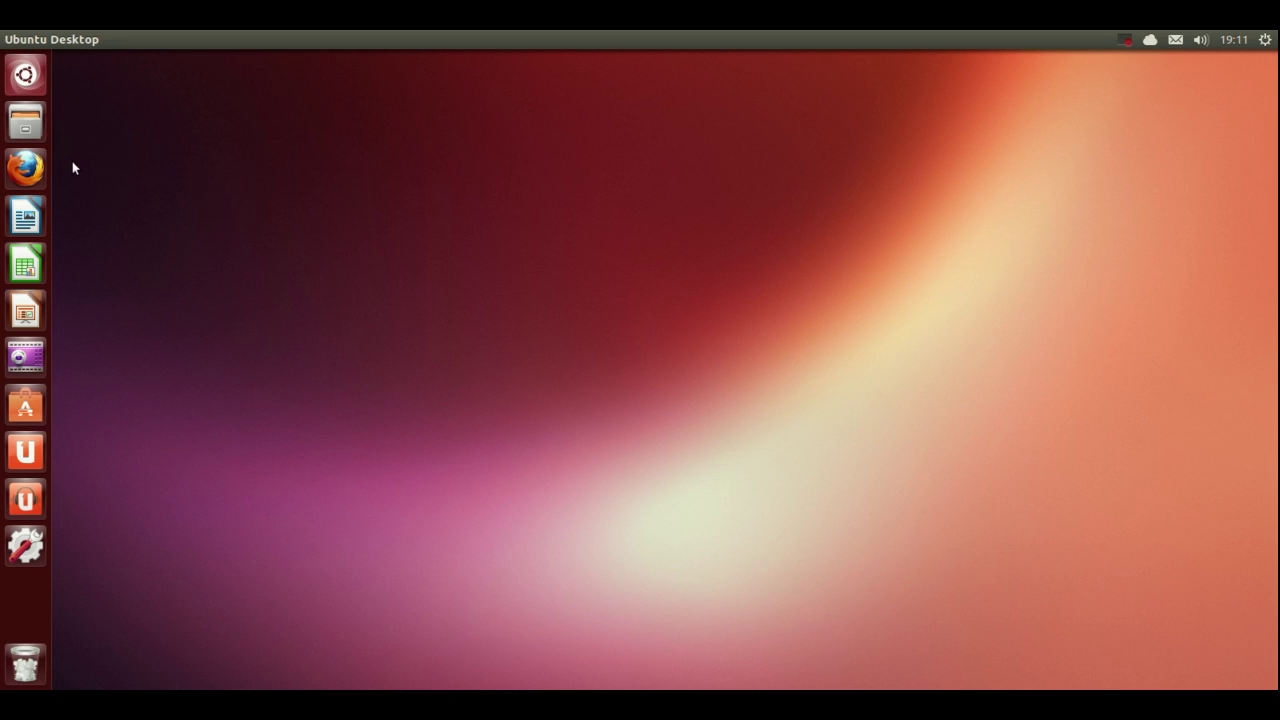
key(super)
text(disk)
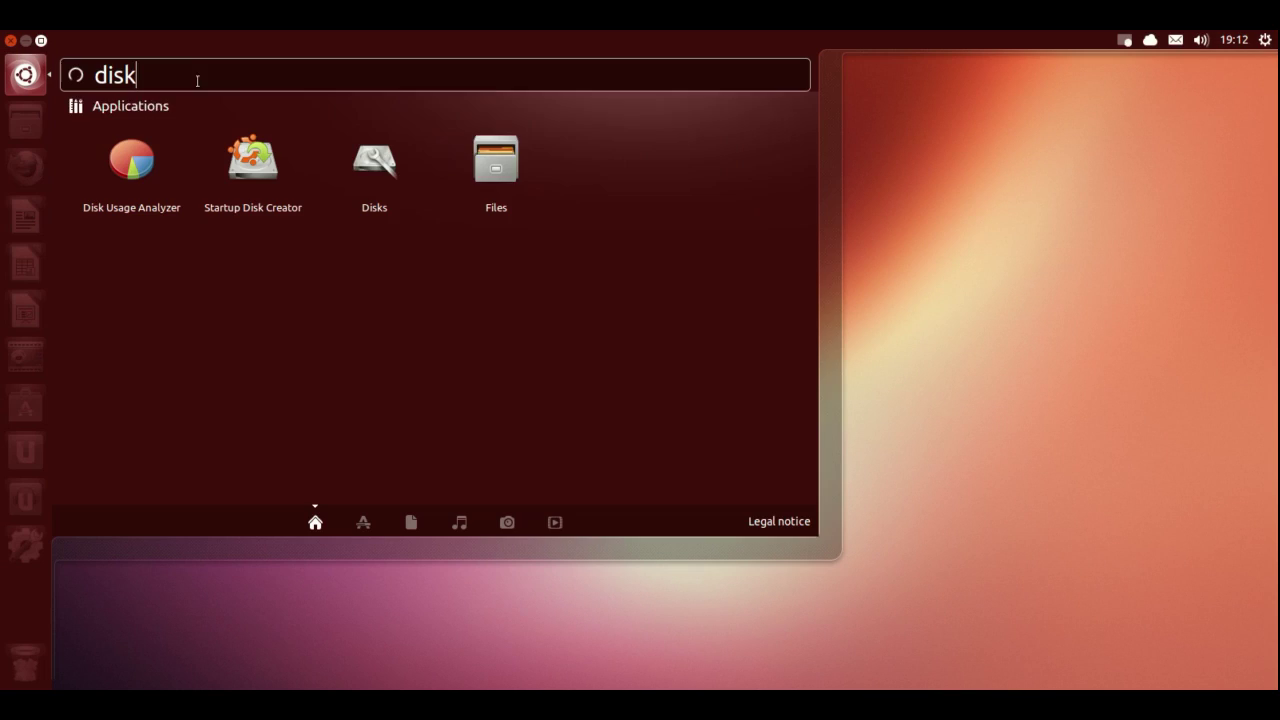
click(923, 294)
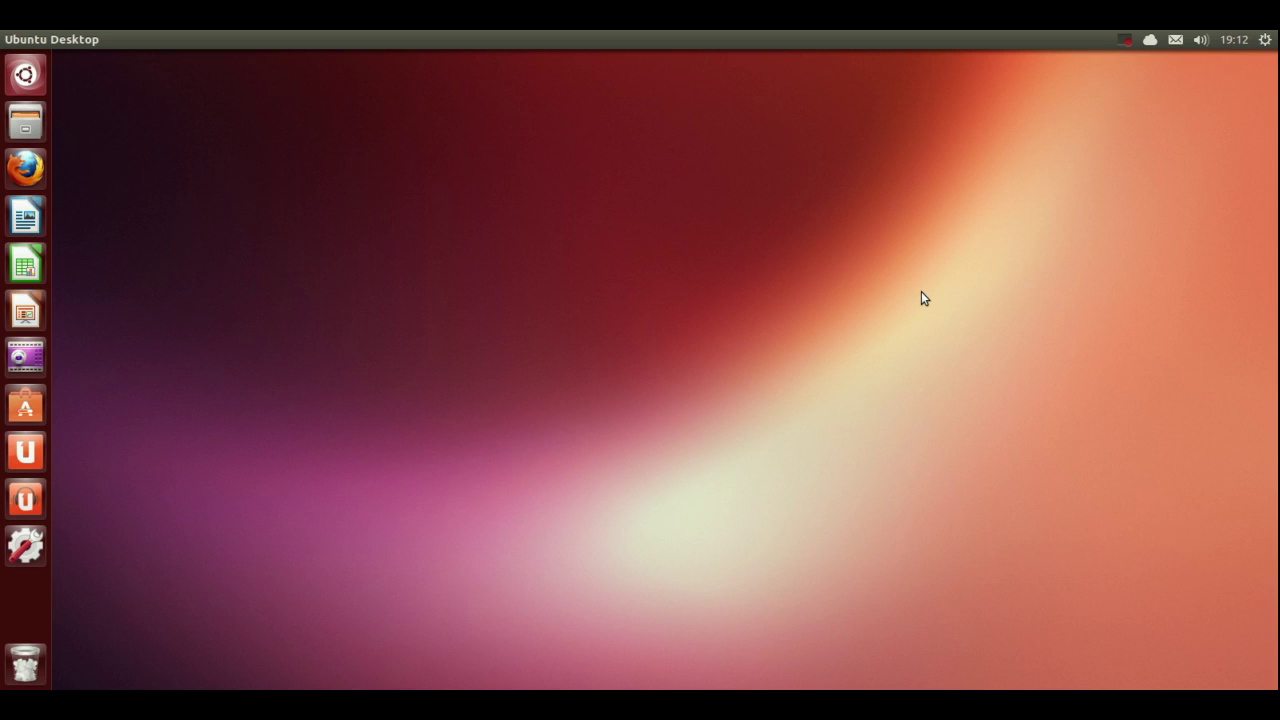